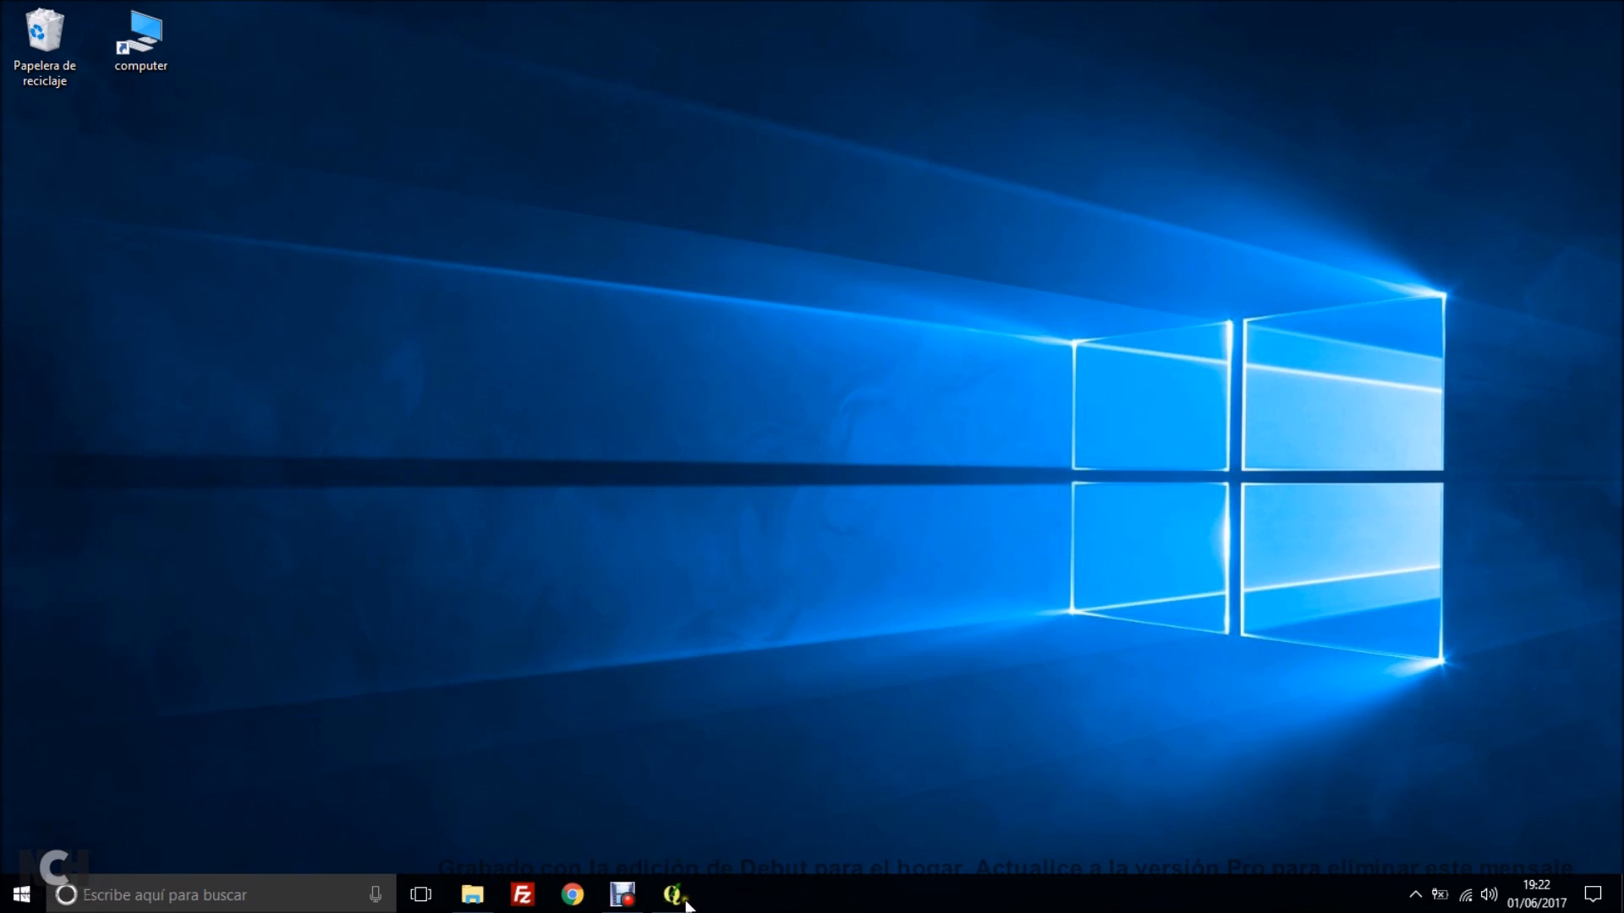
- Open QGIS and add the municipios.shp shapefile from the capas_entrada folder as a vector layer, filtering for ESRI shapefiles
left_click(673, 893)
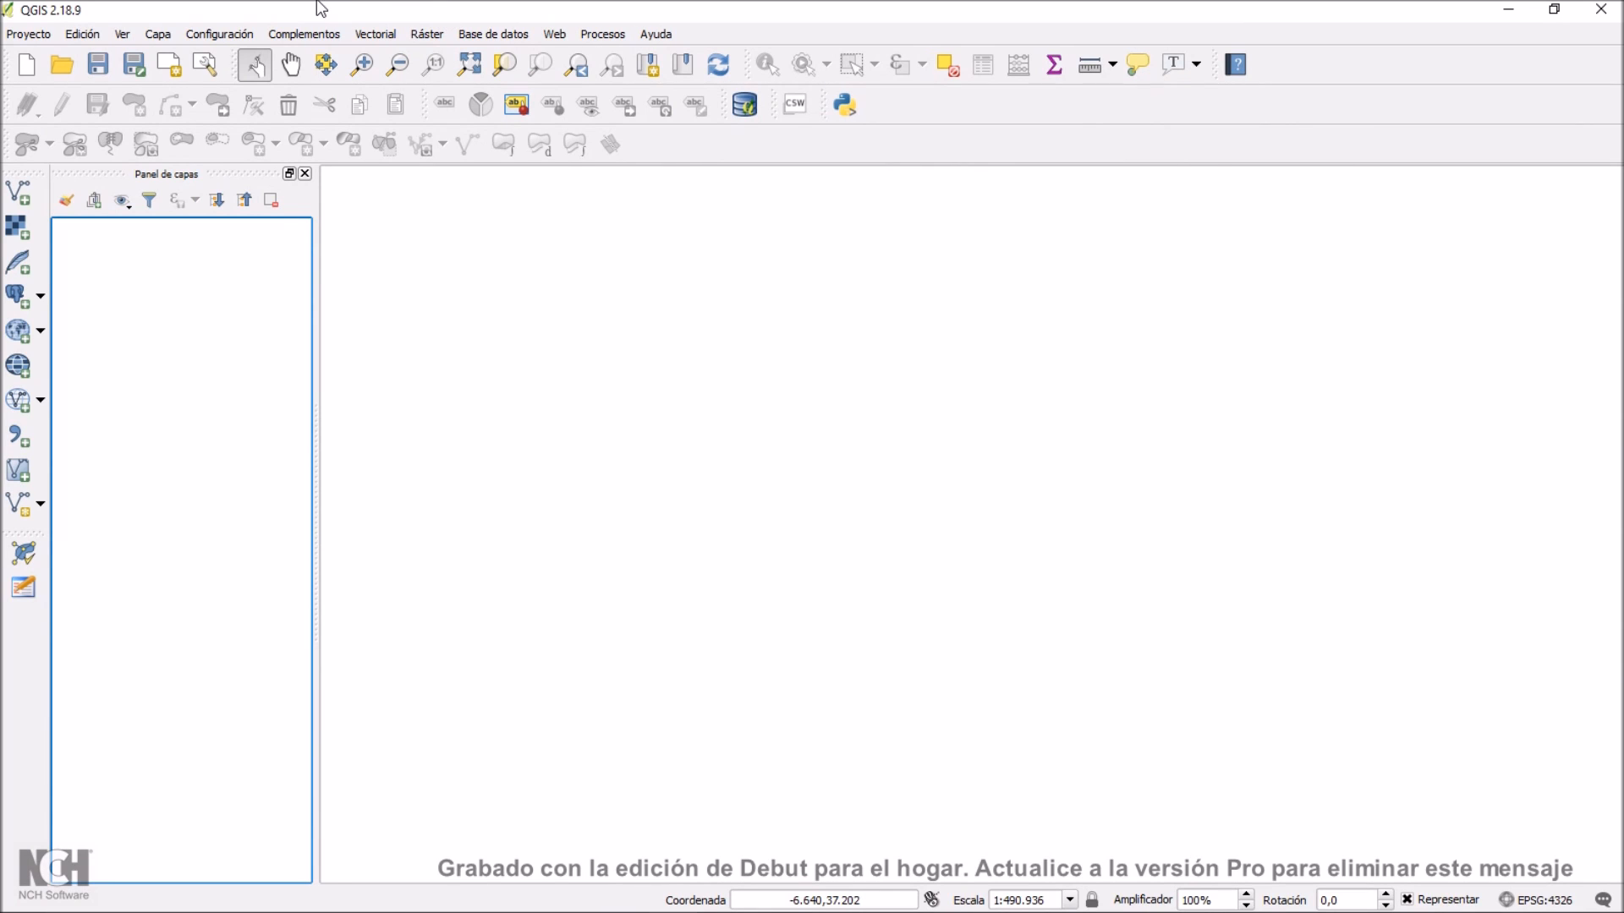
left_click(20, 196)
left_click(998, 446)
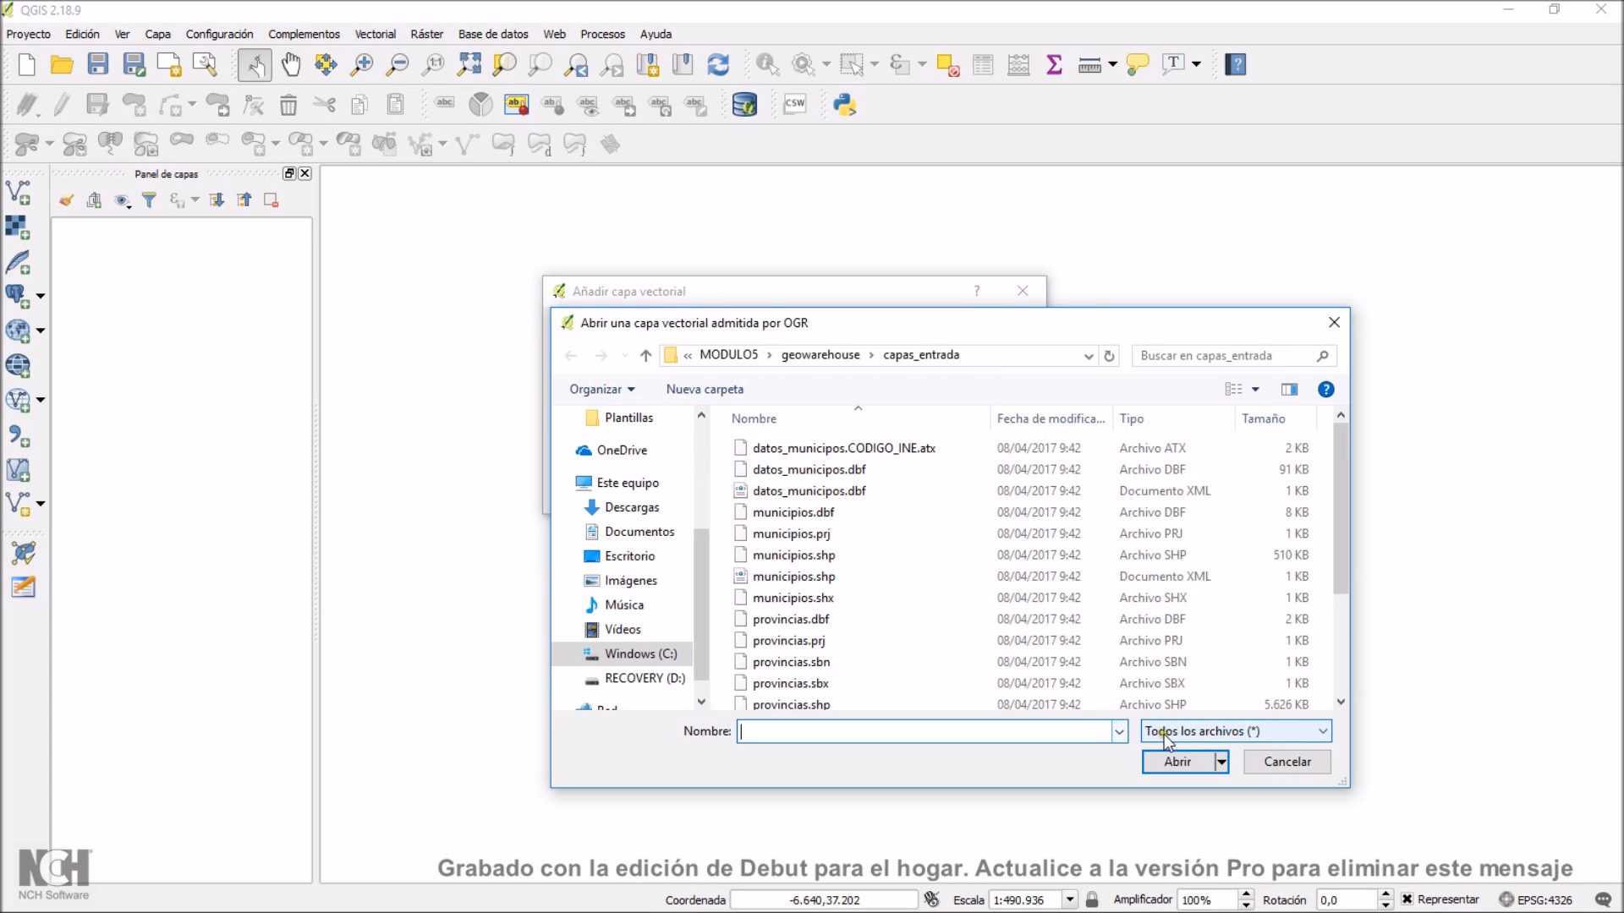
left_click(1209, 731)
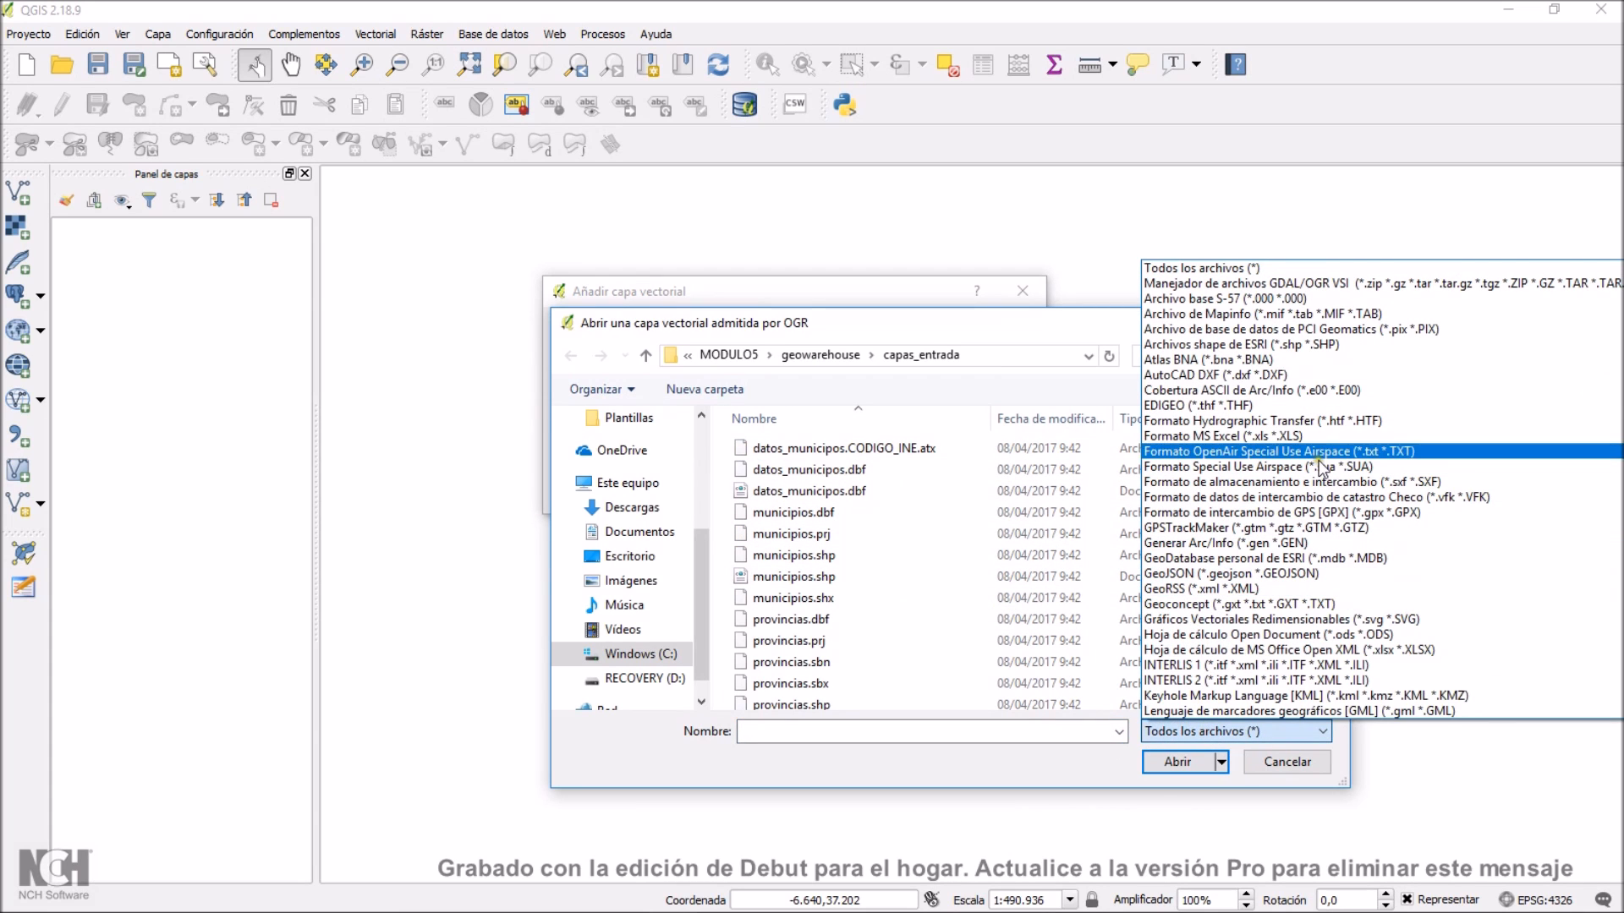
left_click(1349, 356)
left_click(852, 450)
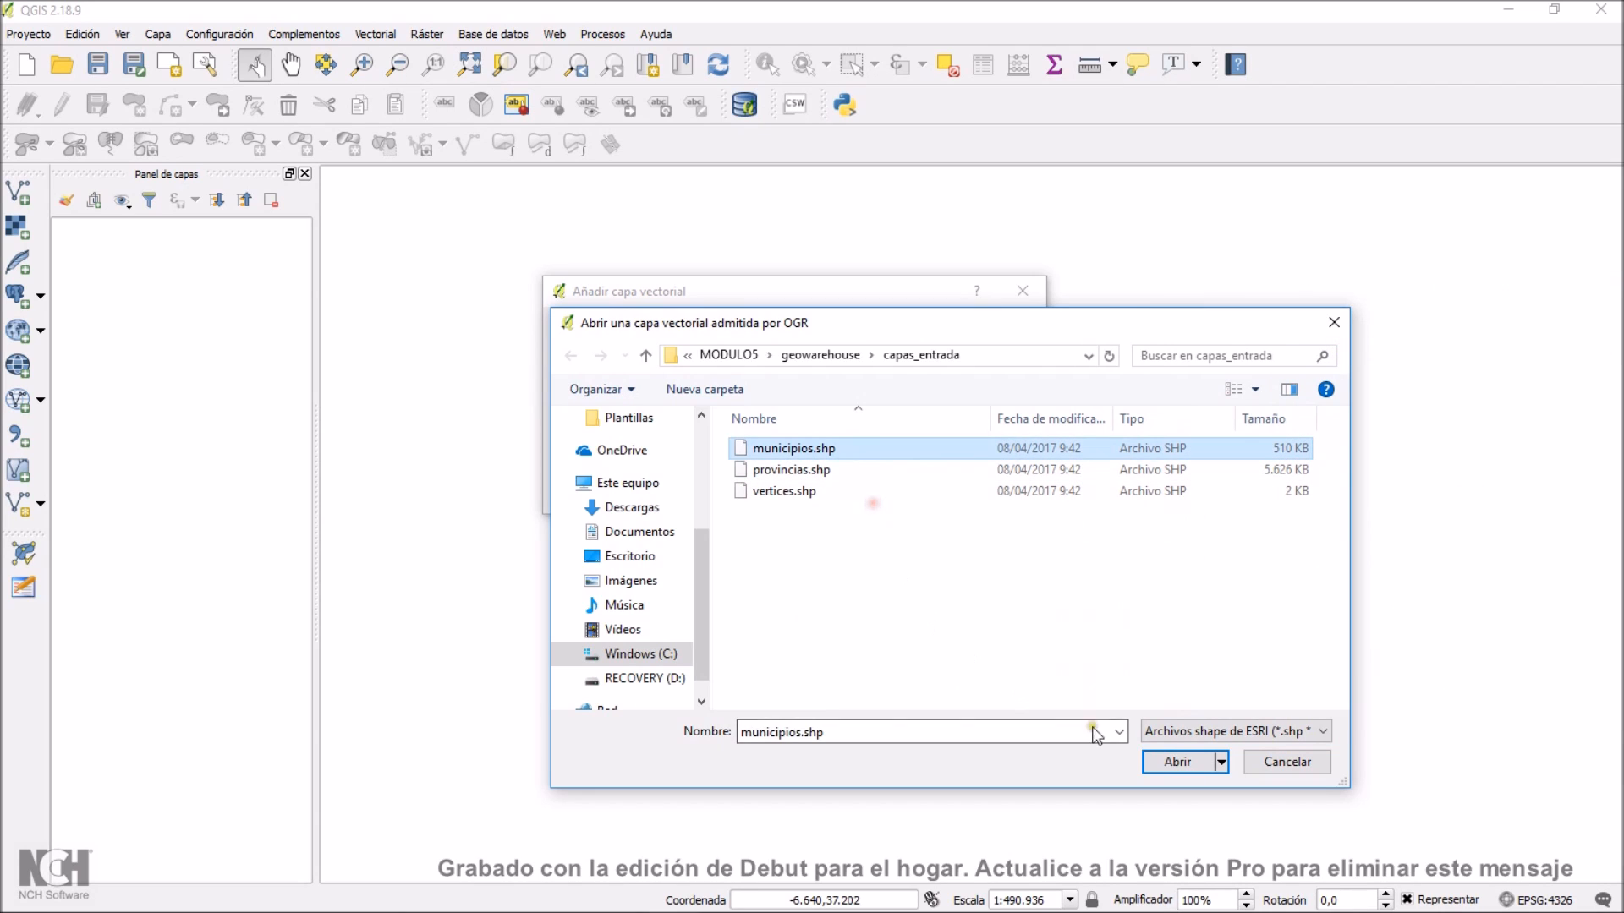
left_click(1158, 768)
left_click(833, 491)
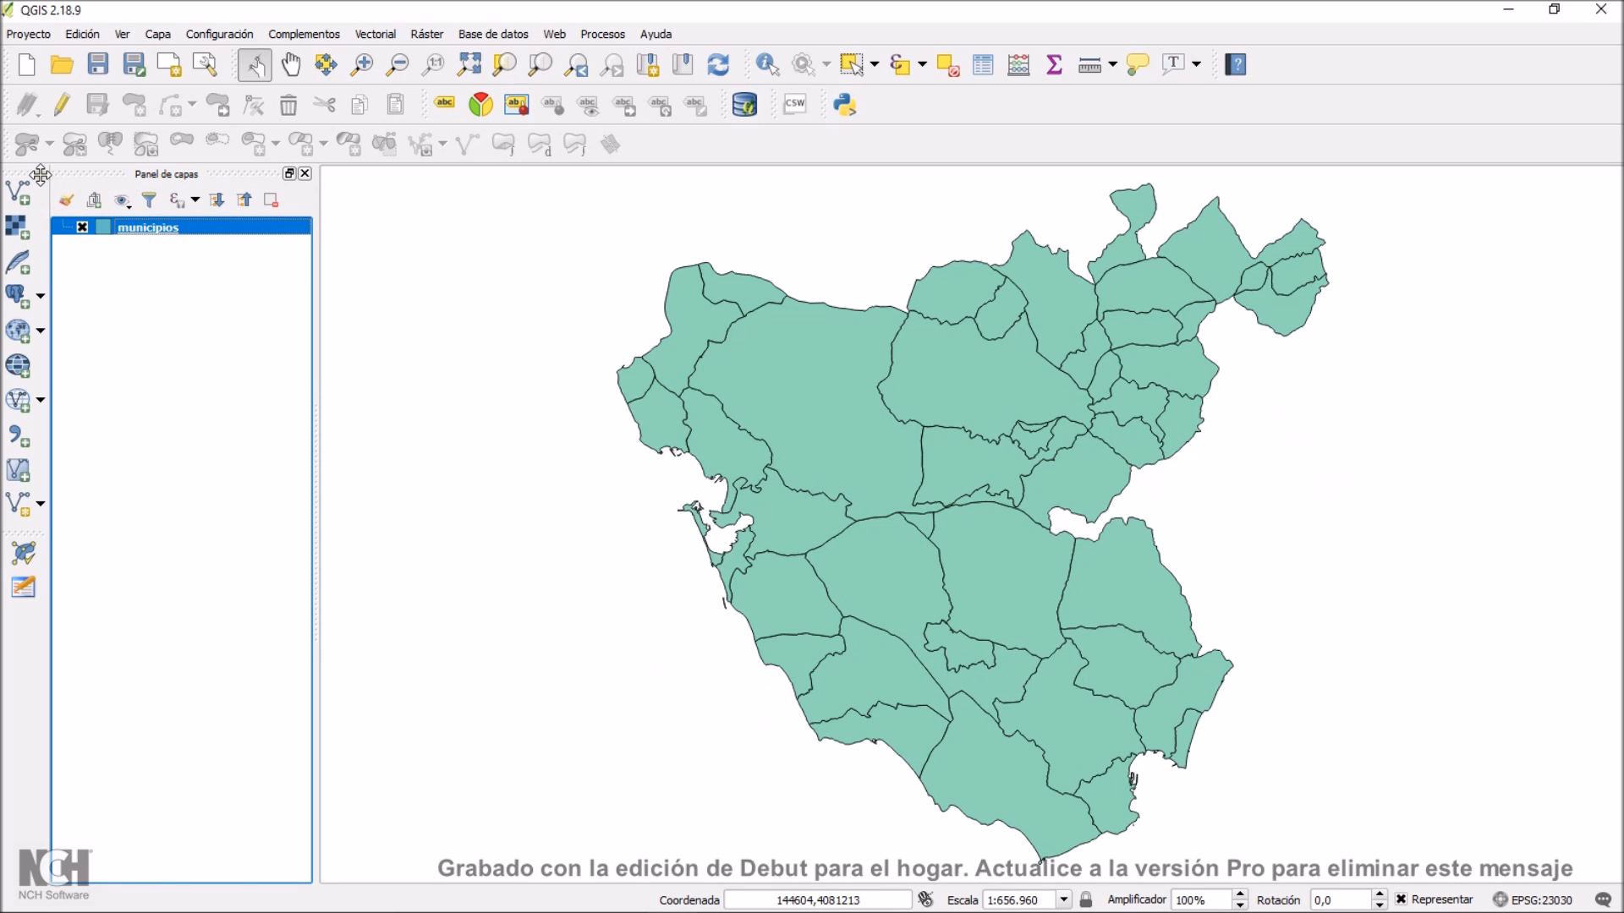
- Add the datos_municipos.dbf table from capas_entrada, showing all file types, and place it below the municipios layer
key("ctrl+shift+v")
left_click(980, 447)
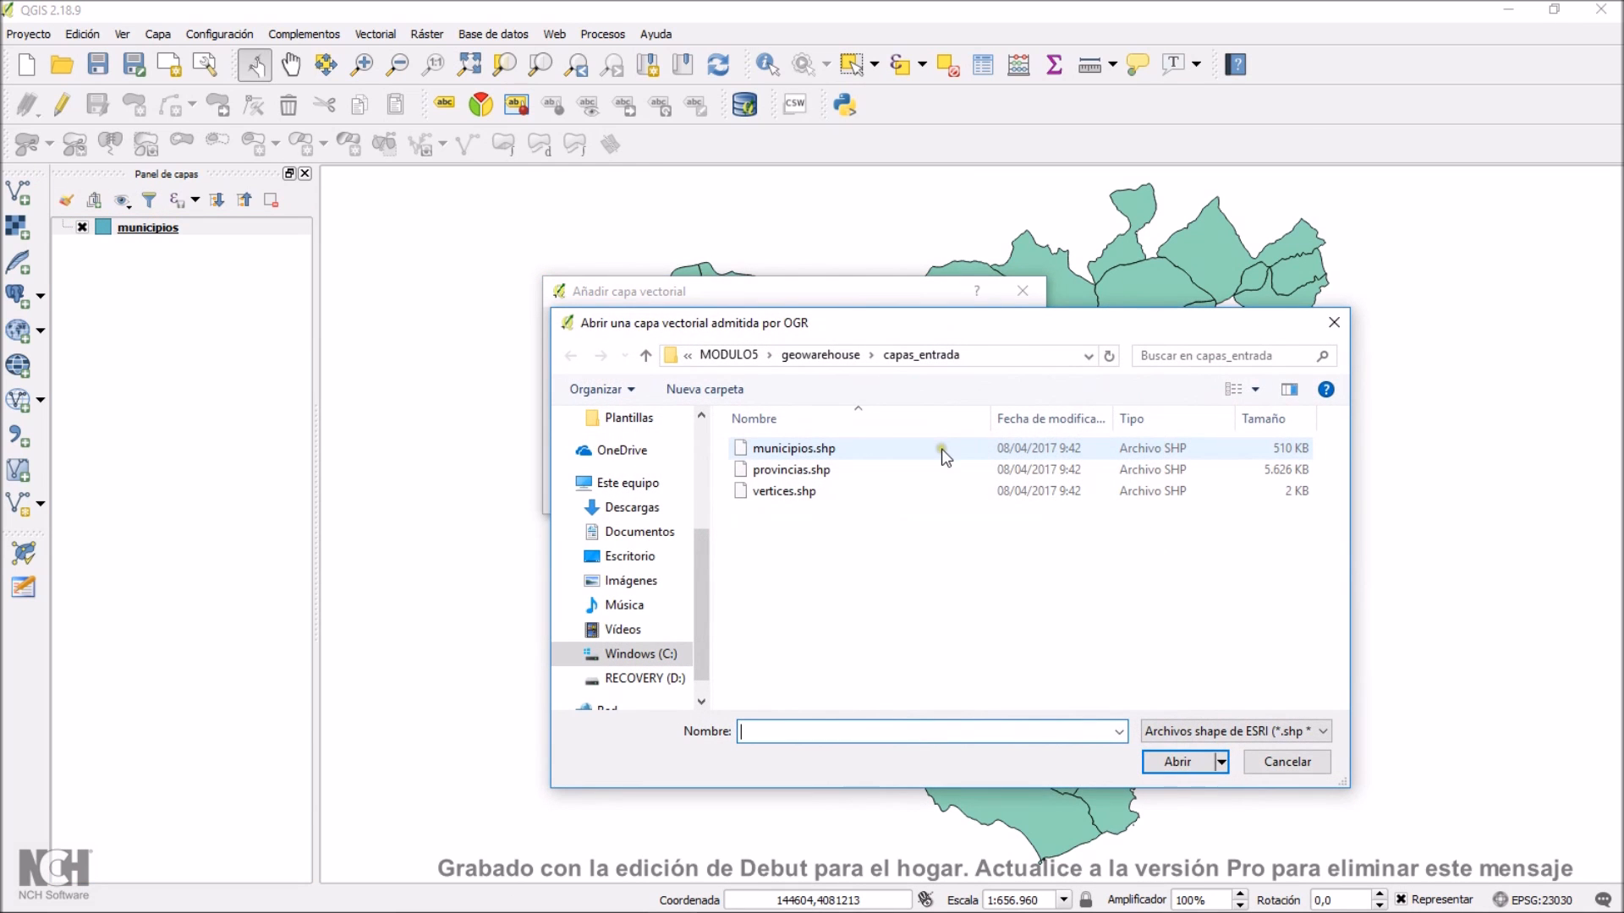
left_click(1188, 731)
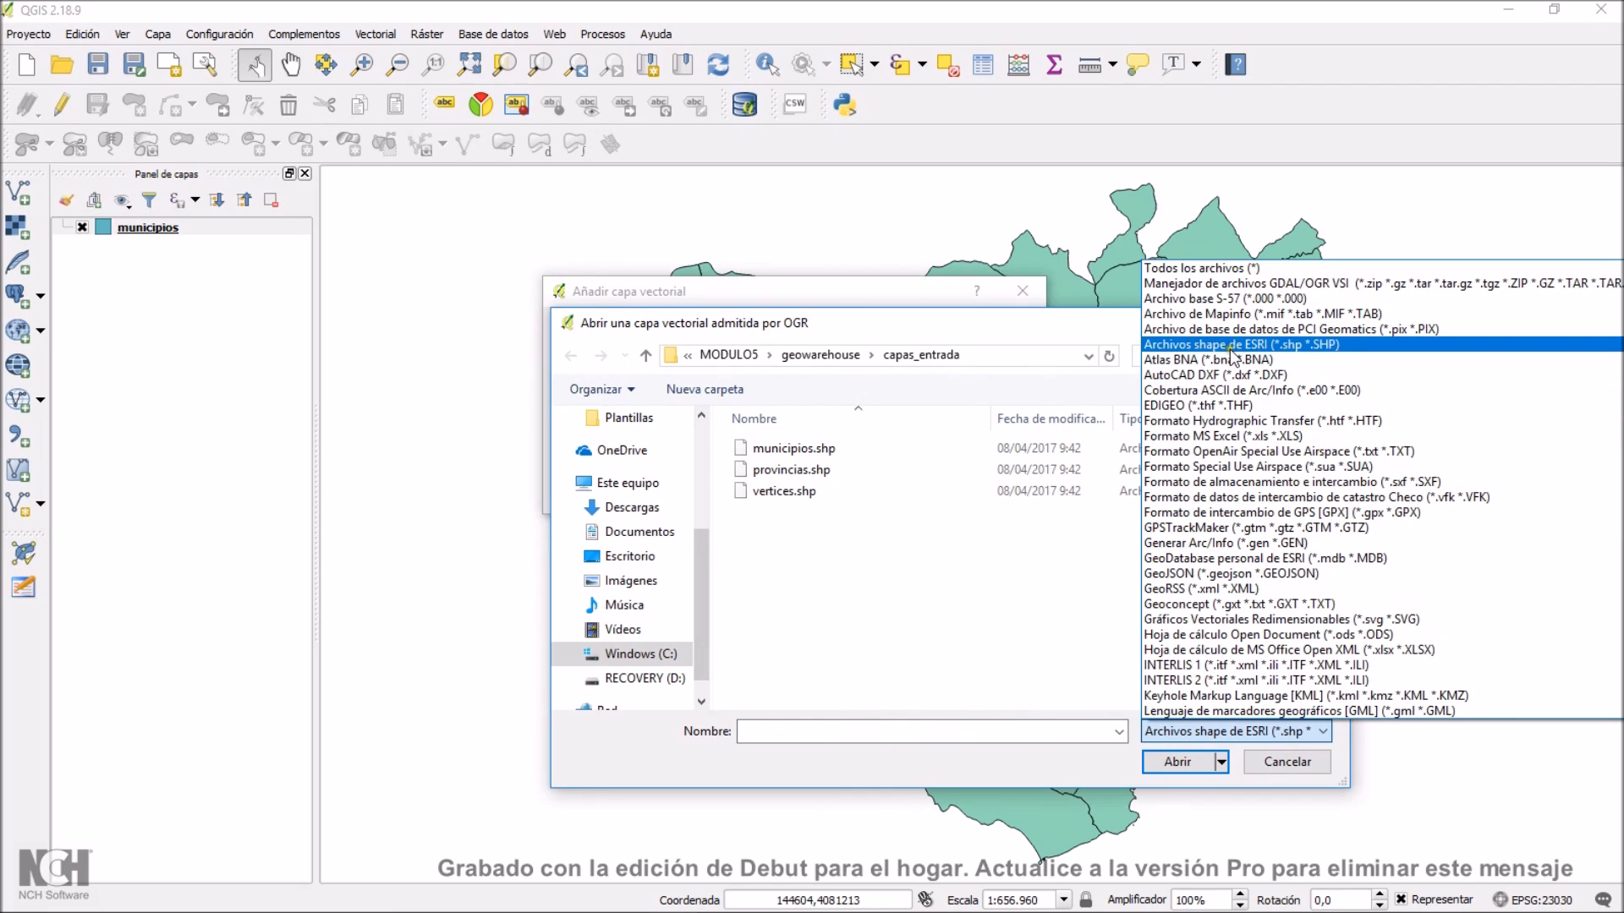
left_click(1200, 268)
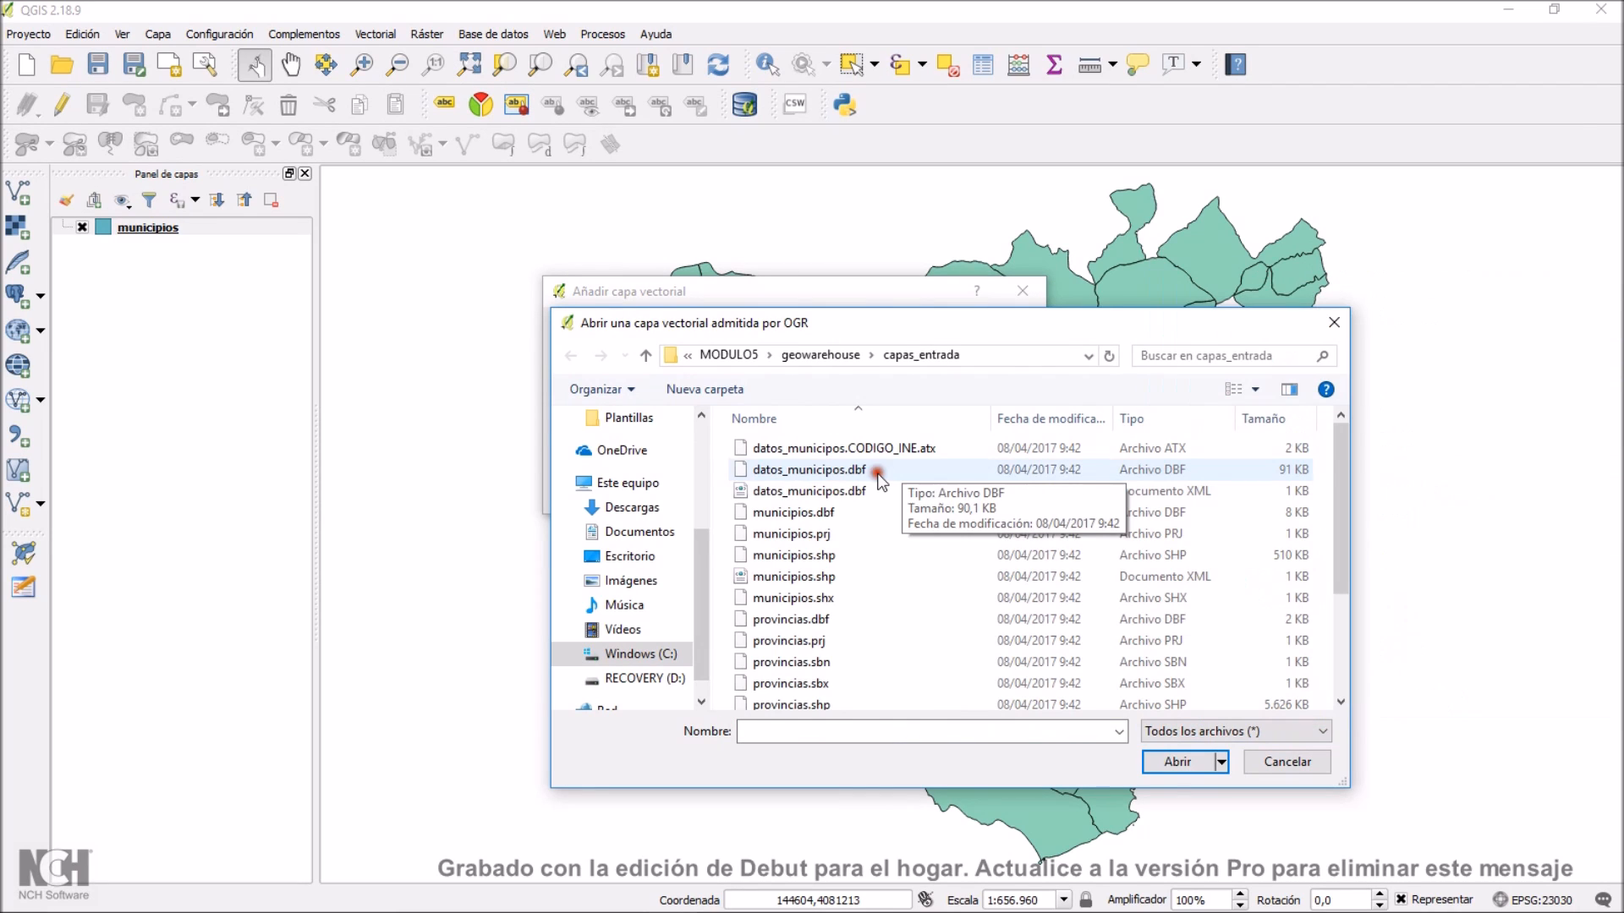
left_click(935, 473)
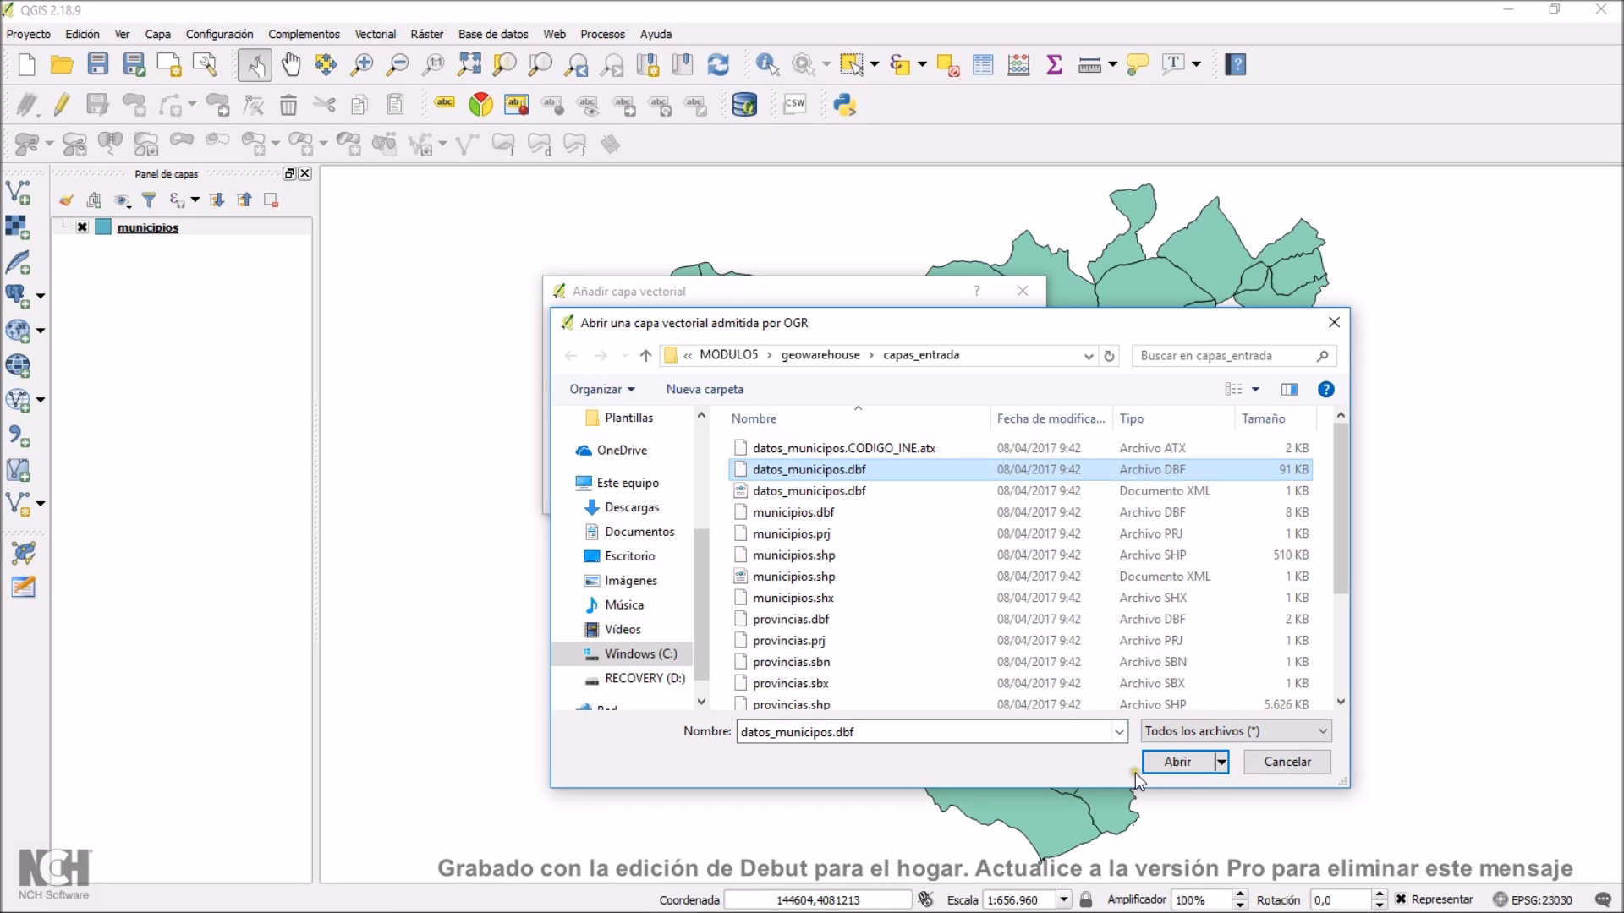
left_click(1186, 759)
left_click(822, 492)
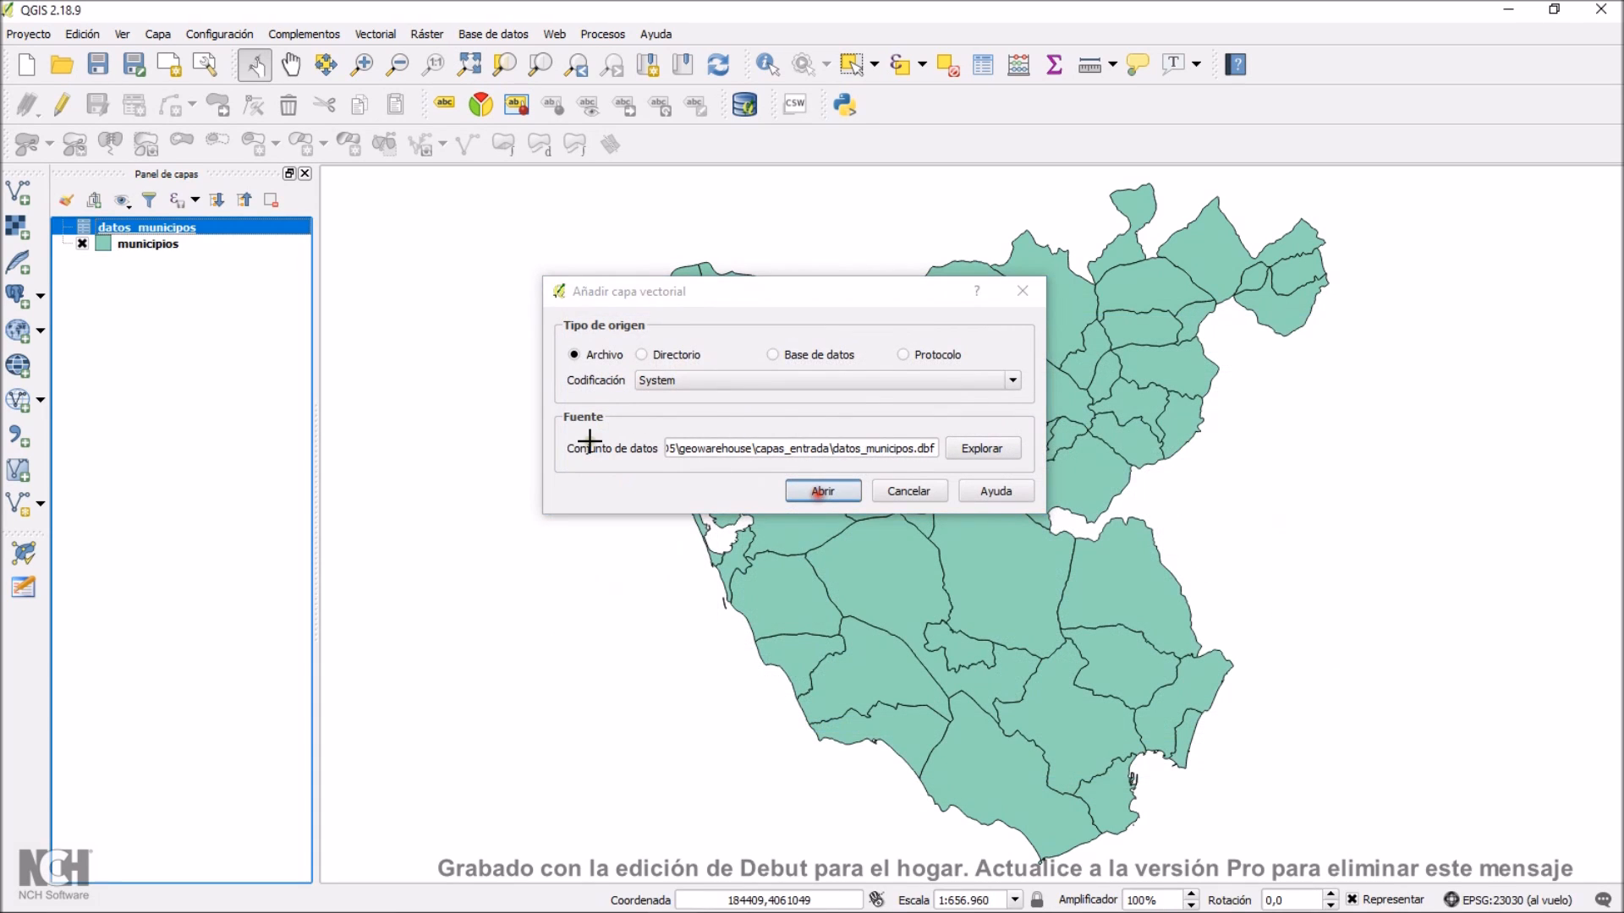
left_click_drag(202, 229, 183, 272)
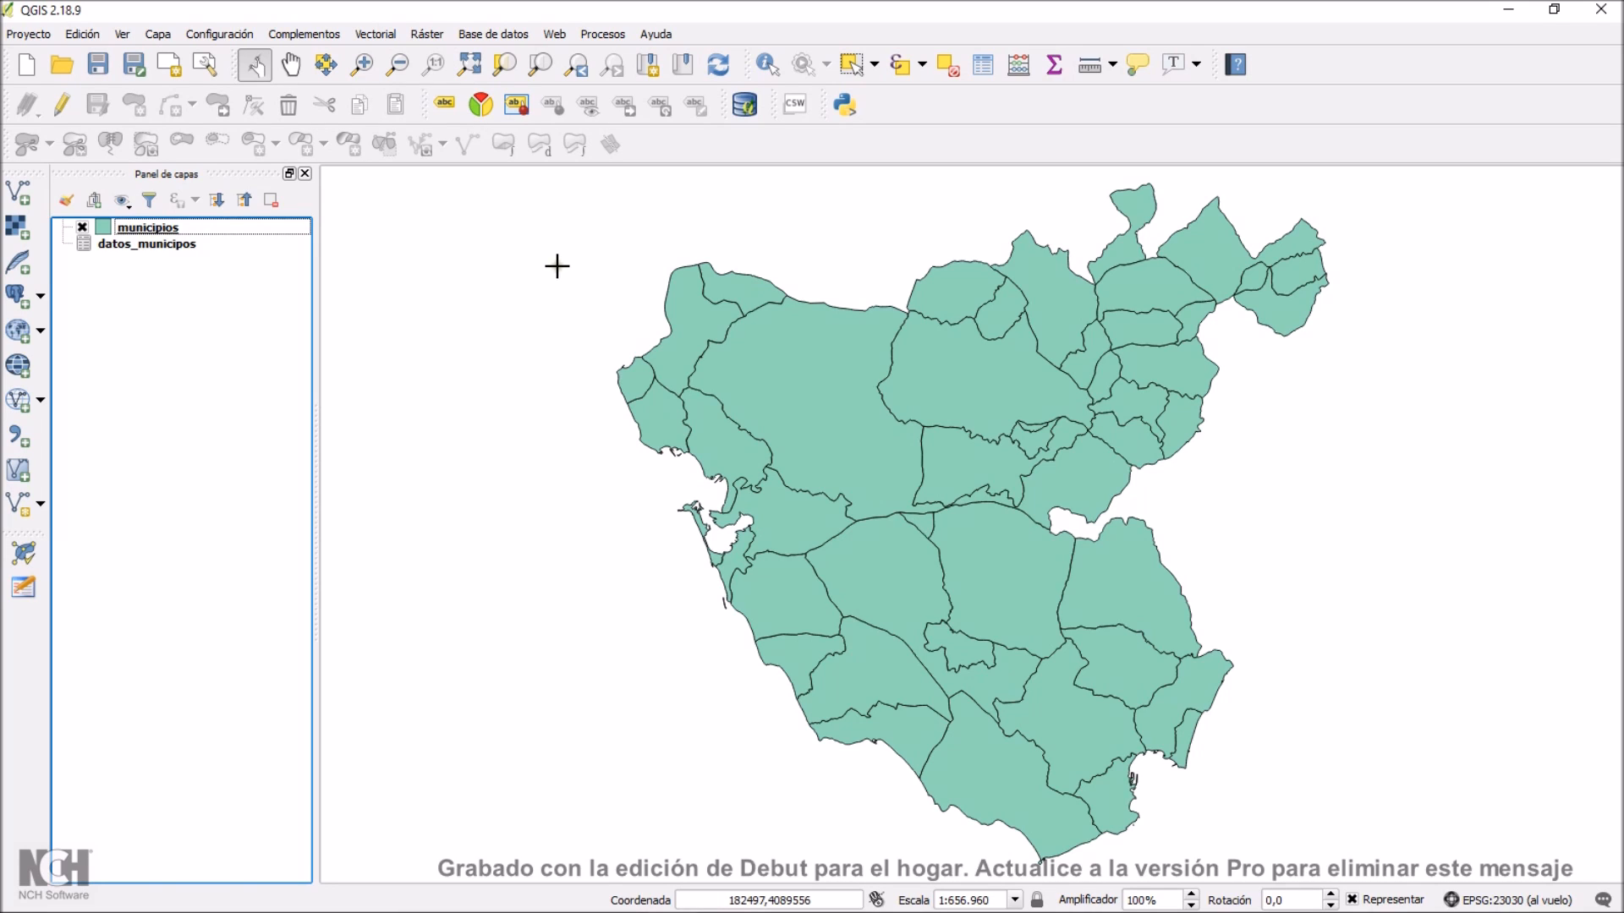
left_click(298, 286)
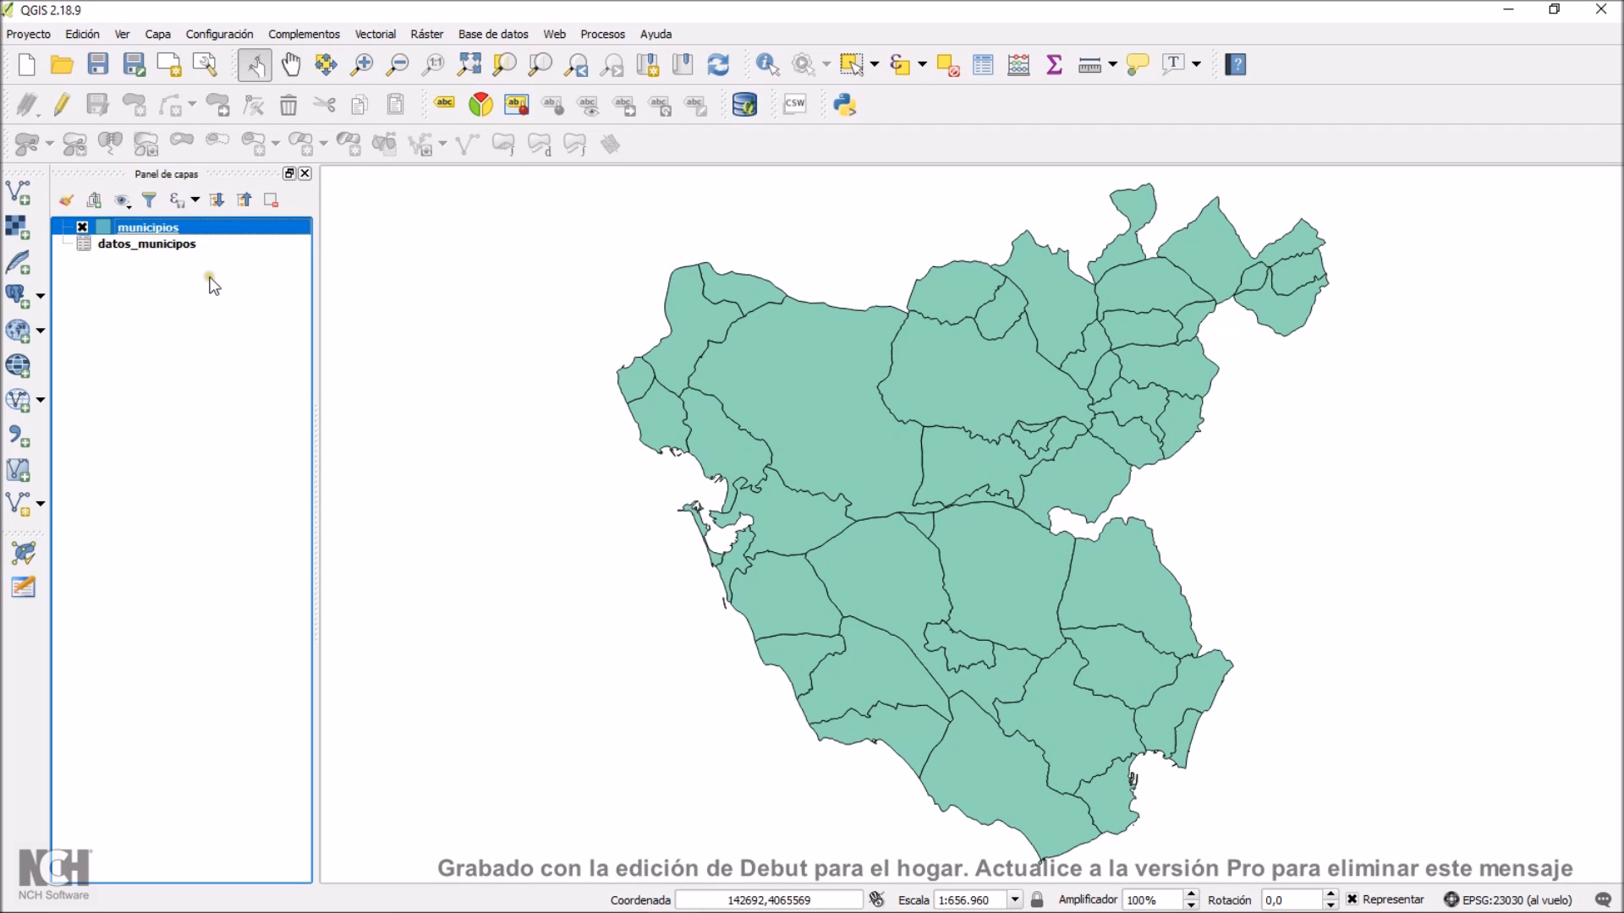
- Examine the fields in the municipios layer's attribute table, then close it
right_click(175, 225)
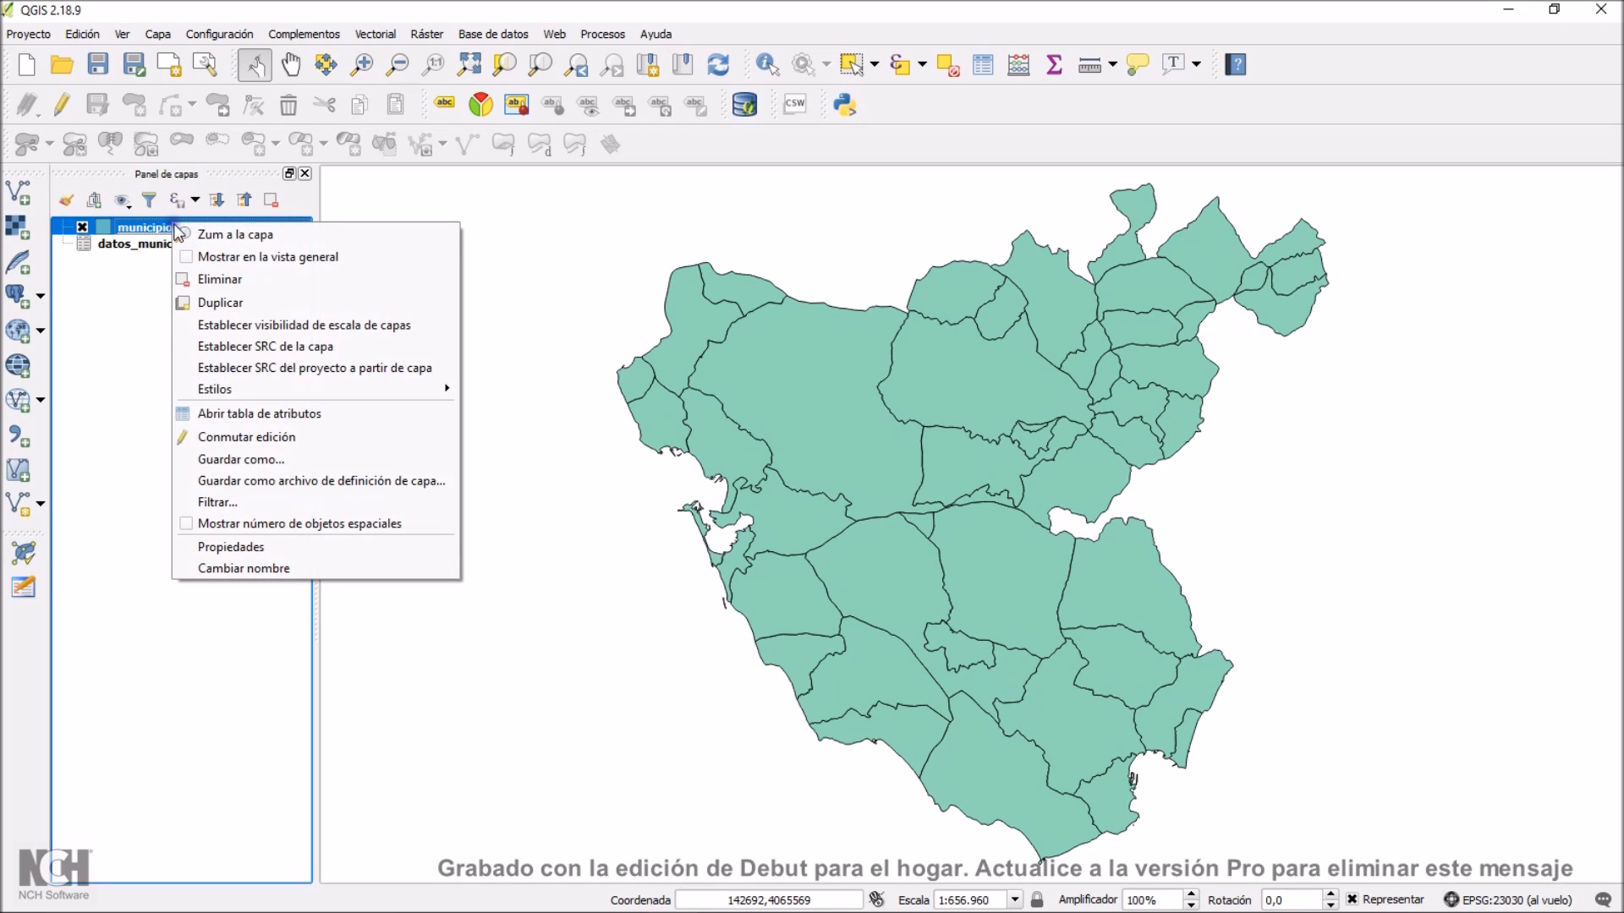
left_click(210, 415)
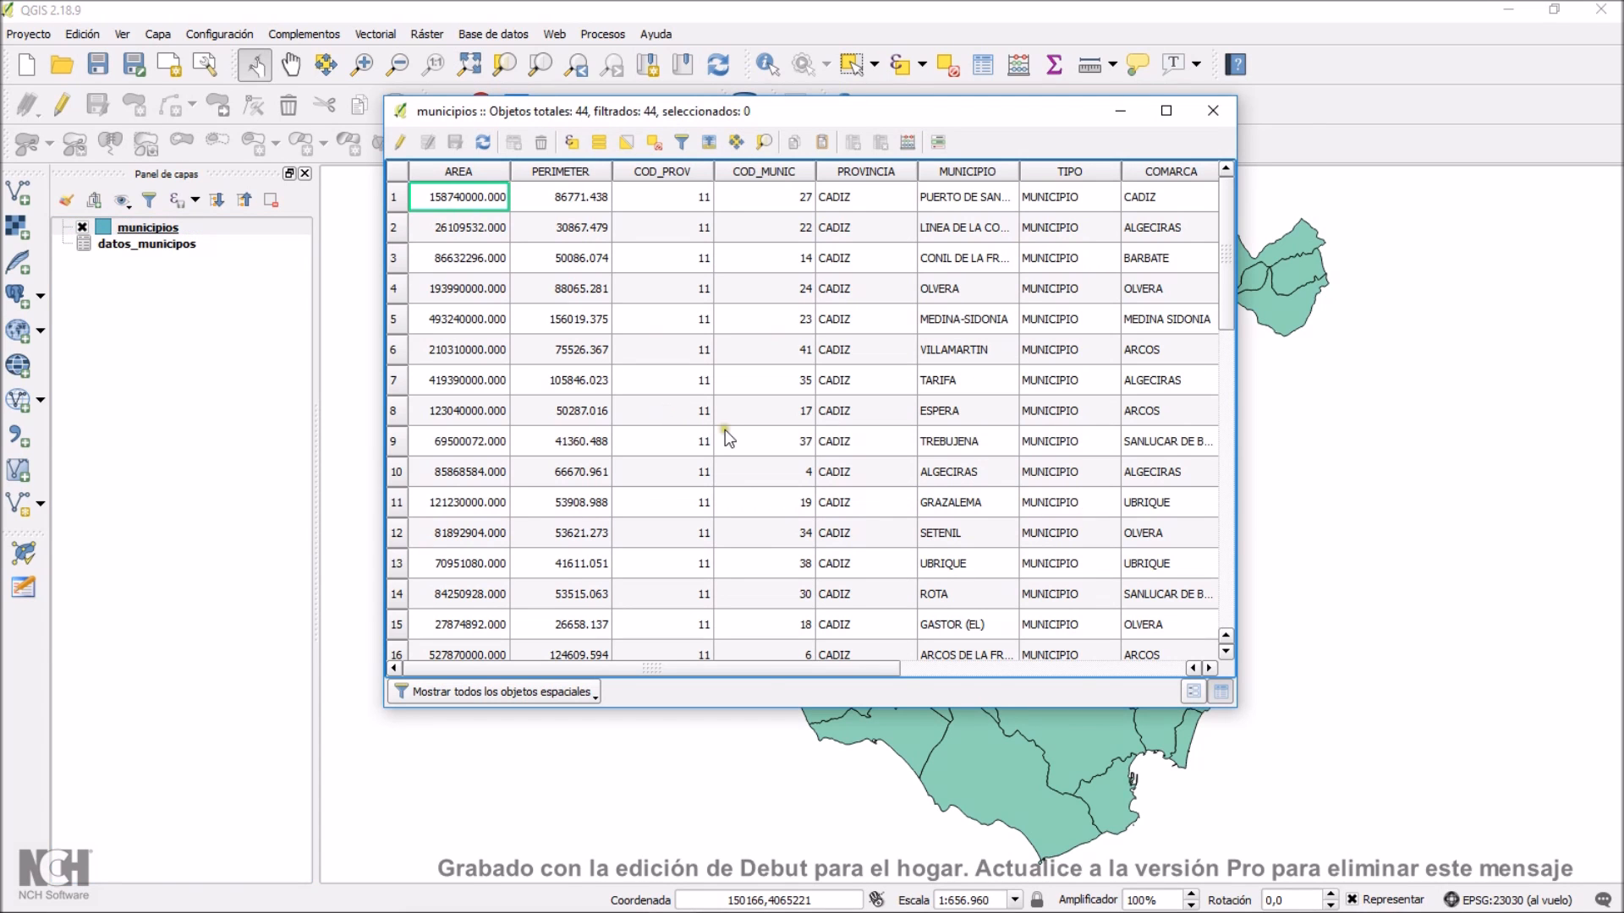
left_click_drag(761, 672, 725, 673)
left_click(1213, 111)
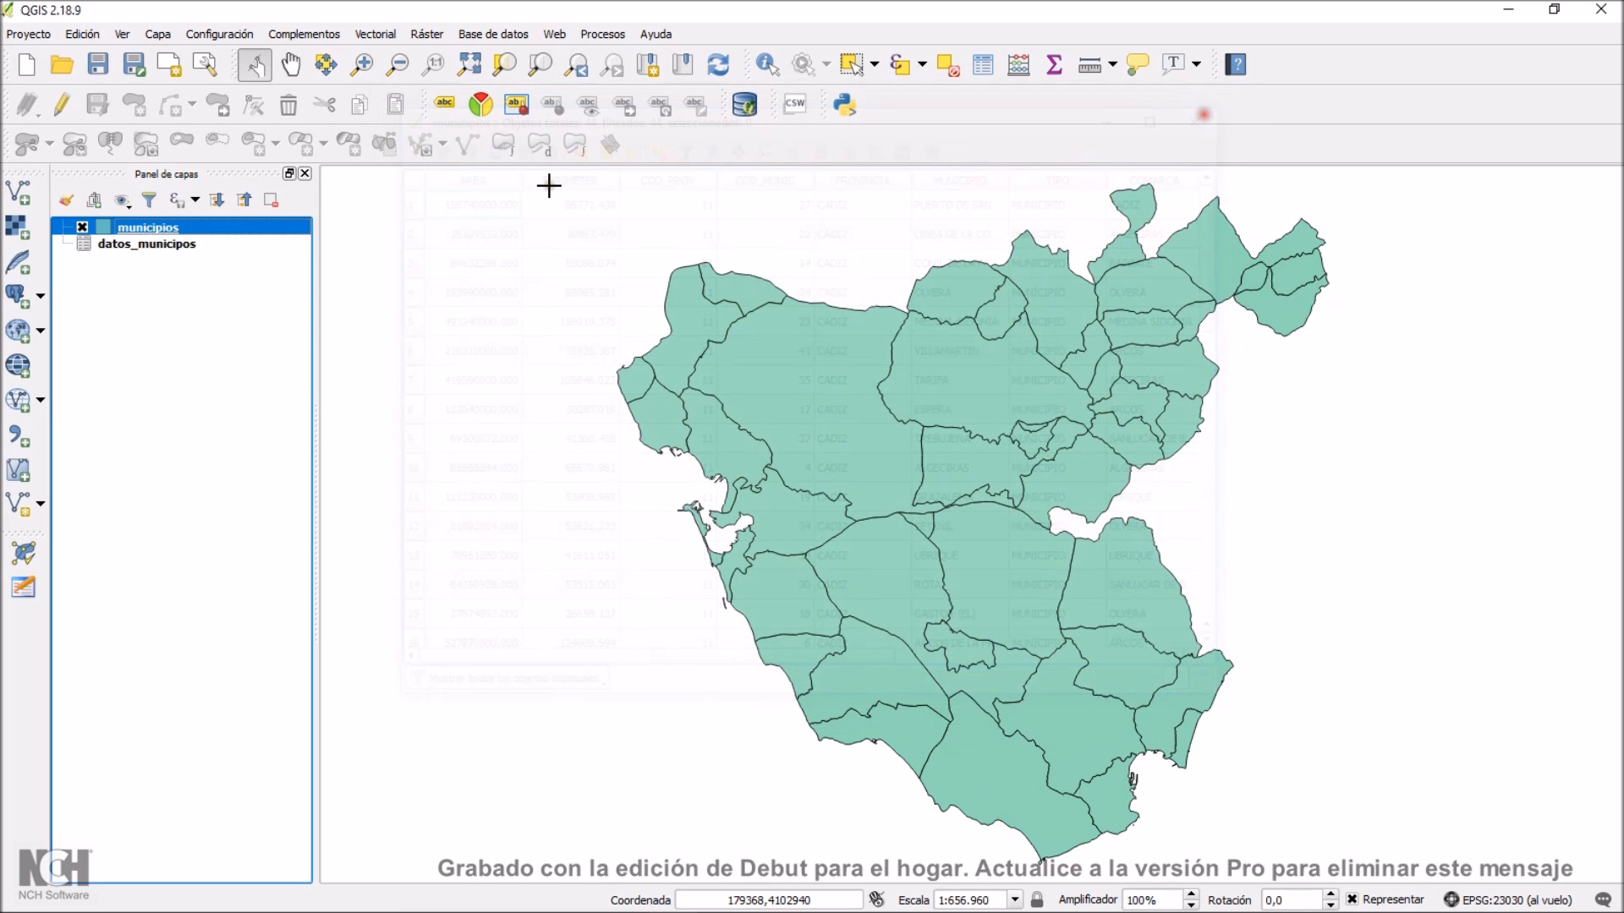
- Examine the fields of the datos_municipos table, including its municipality code column, and close it
left_click(160, 250)
right_click(158, 247)
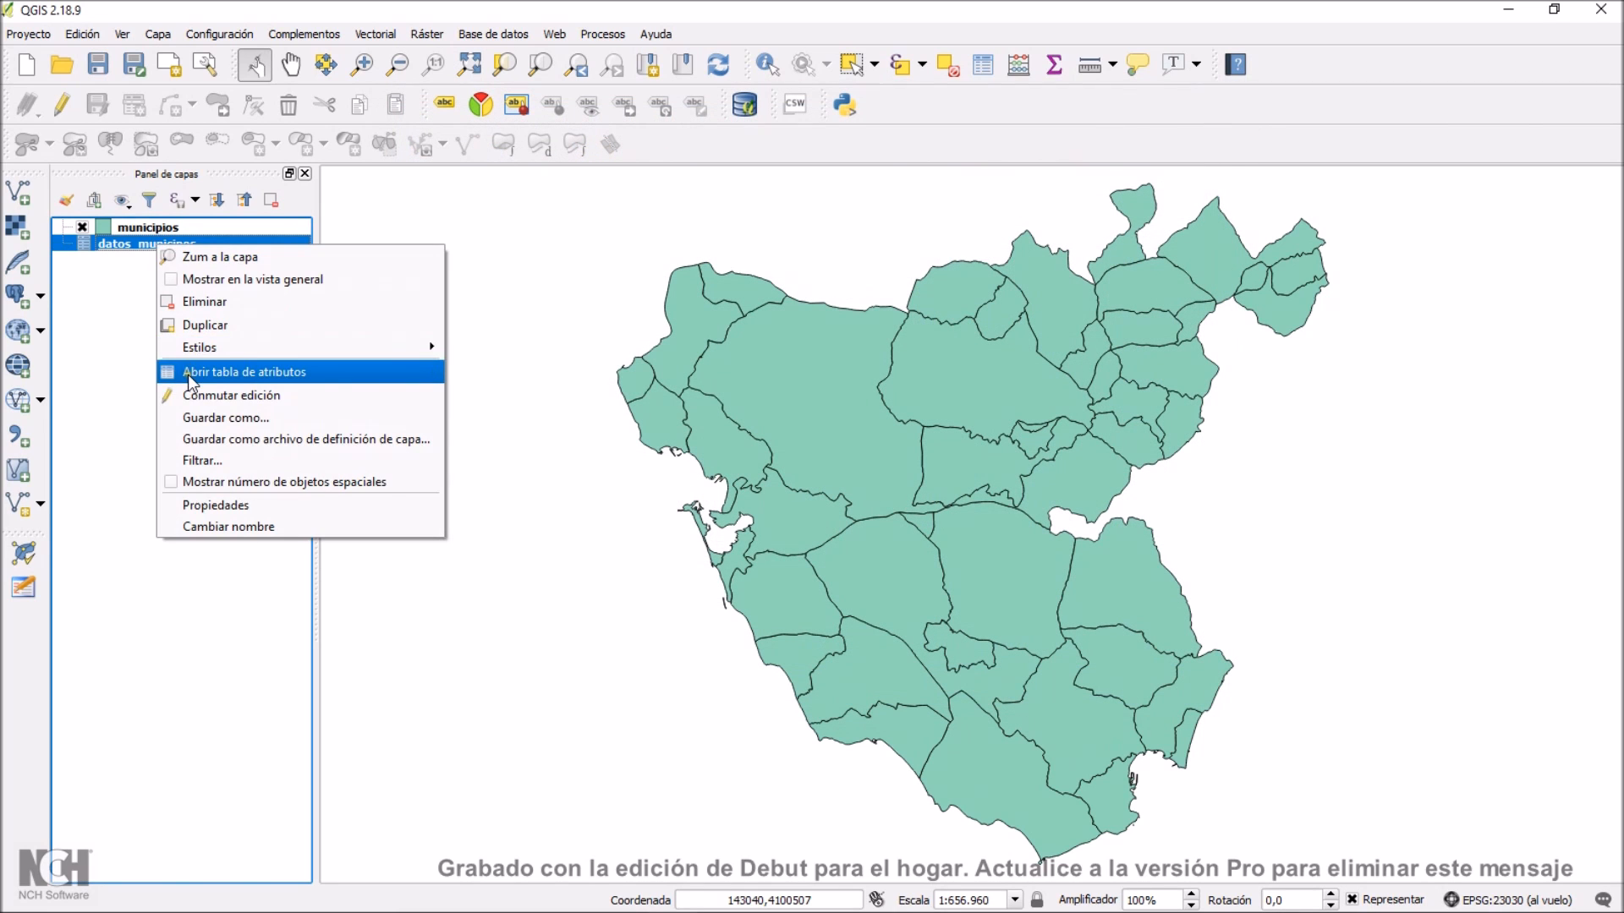
left_click(188, 374)
left_click_drag(473, 669, 429, 672)
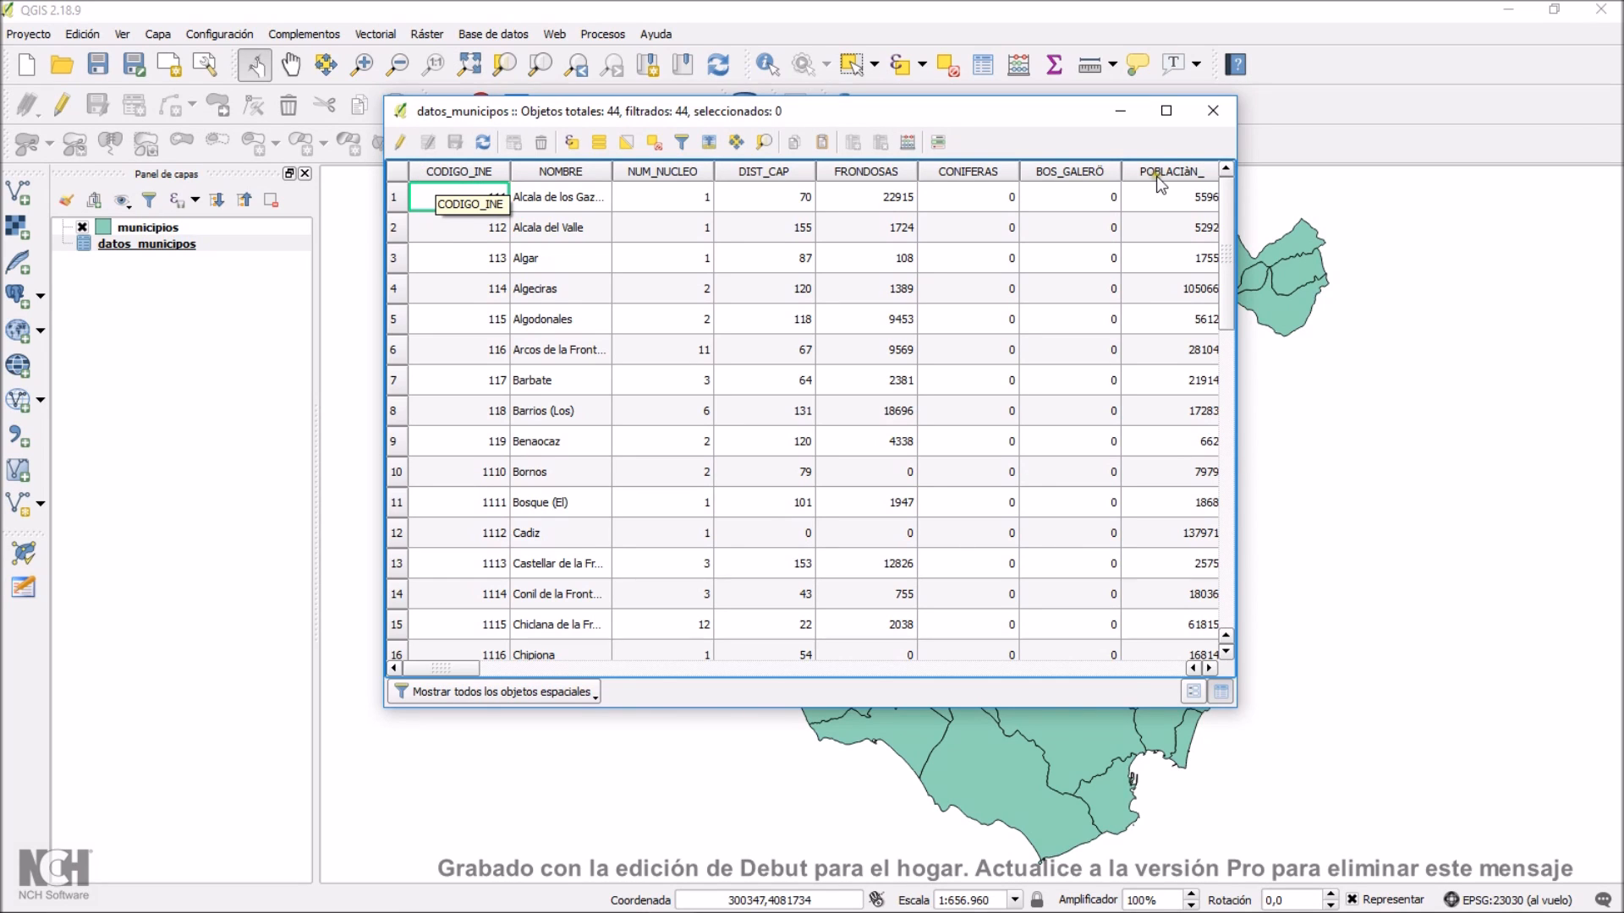
left_click(1213, 110)
- Find the CODI_INE field in the municipios attribute table, sort the records by it, and close the table
right_click(134, 228)
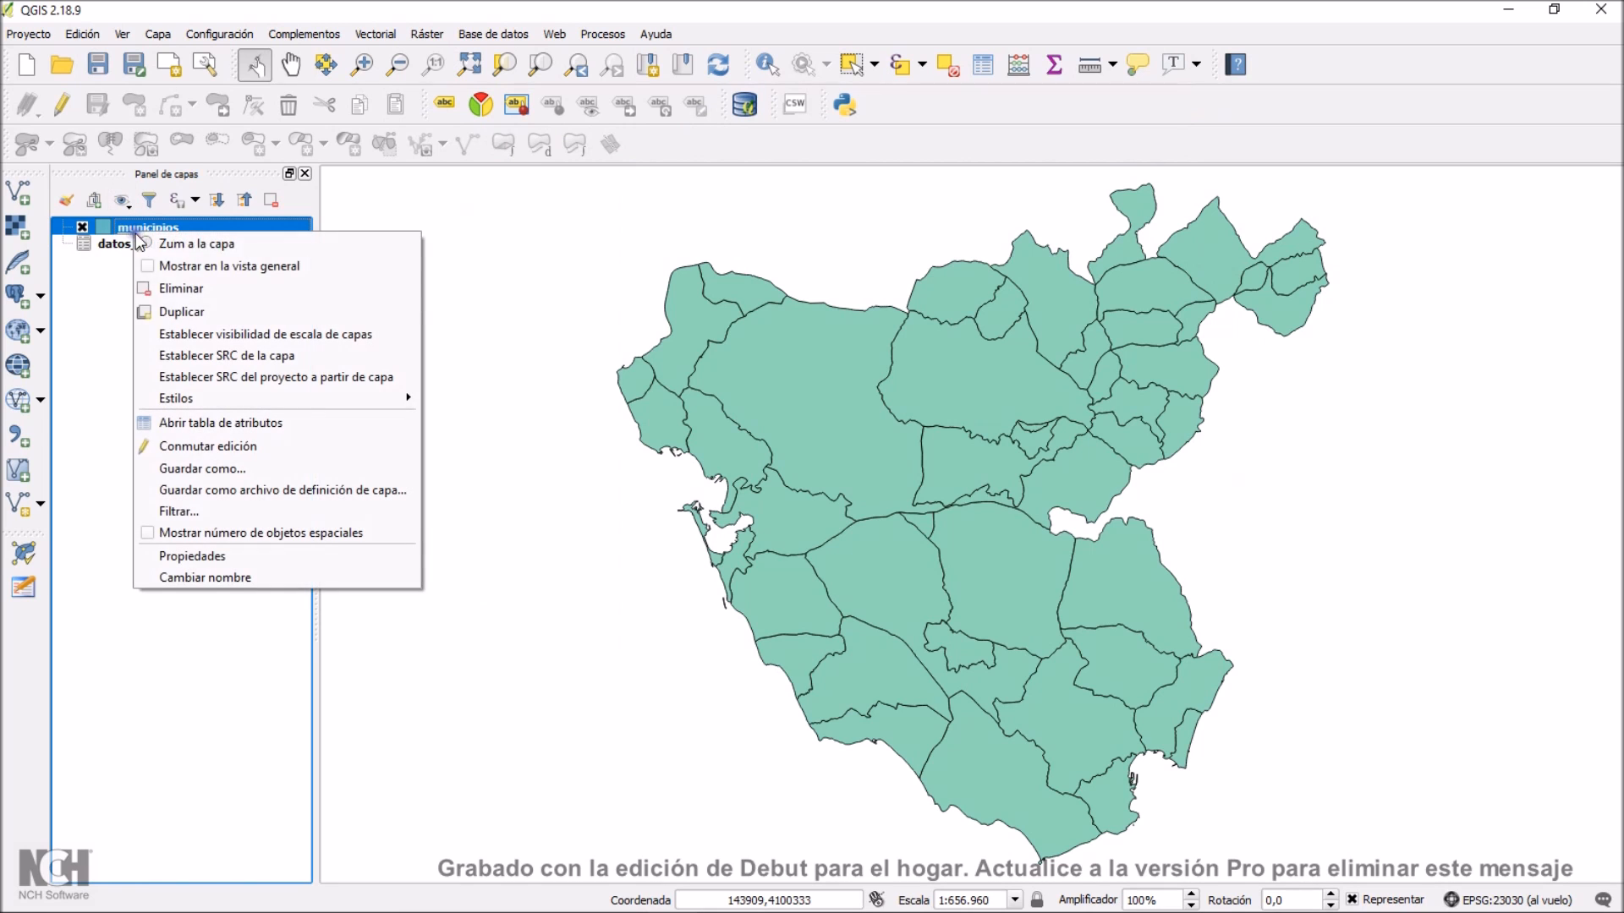
left_click(196, 423)
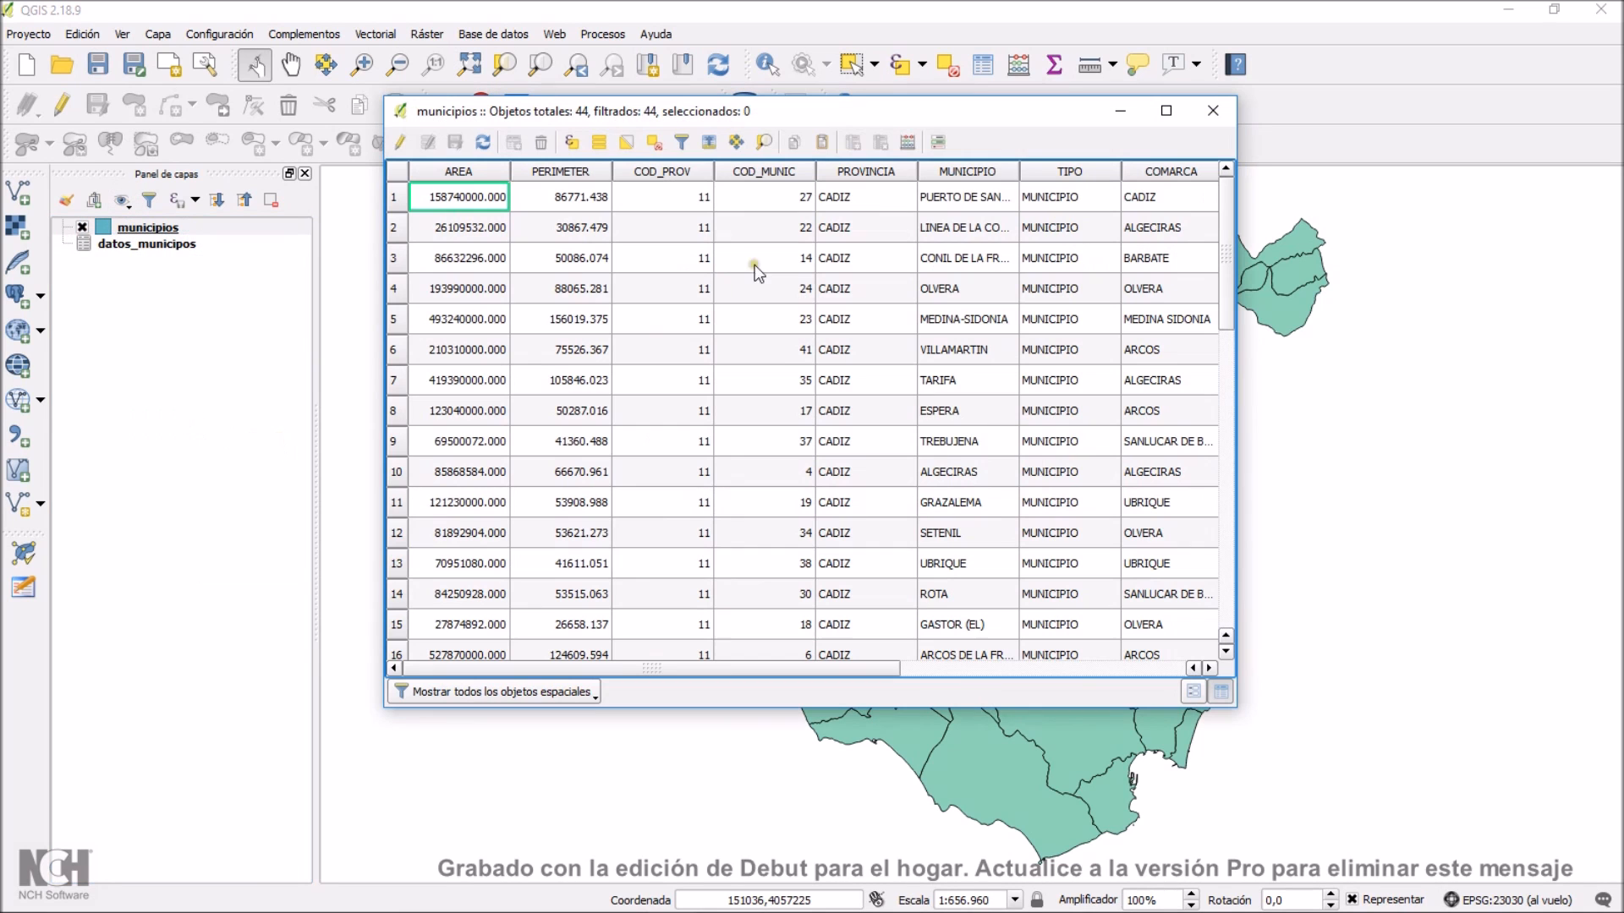
left_click_drag(636, 671, 938, 673)
left_click(1064, 172)
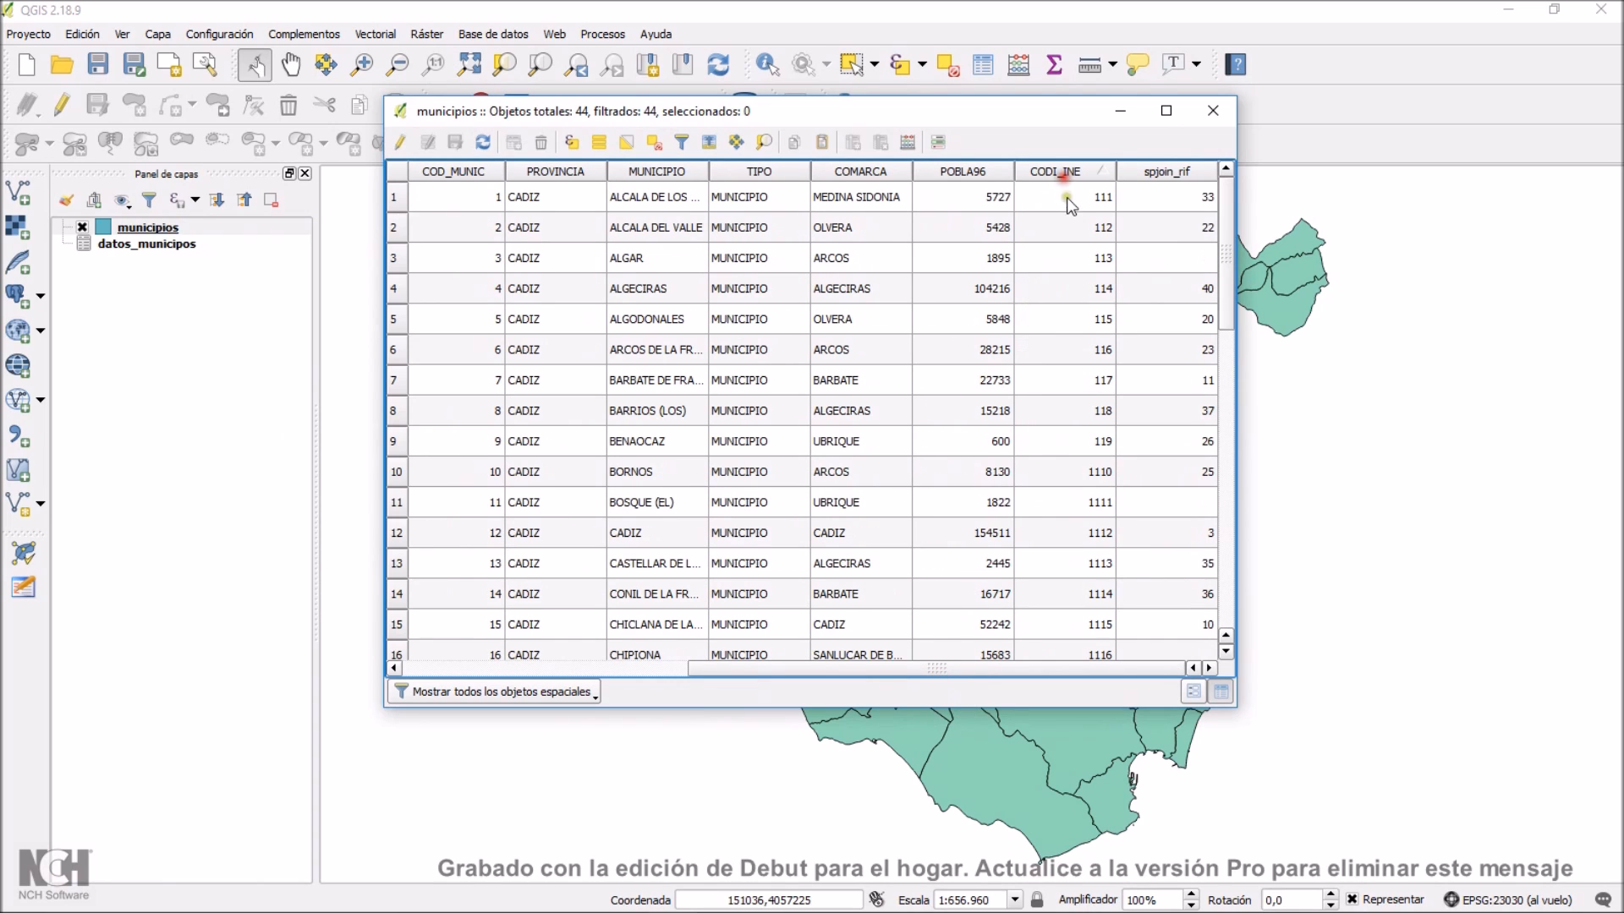
left_click(1212, 112)
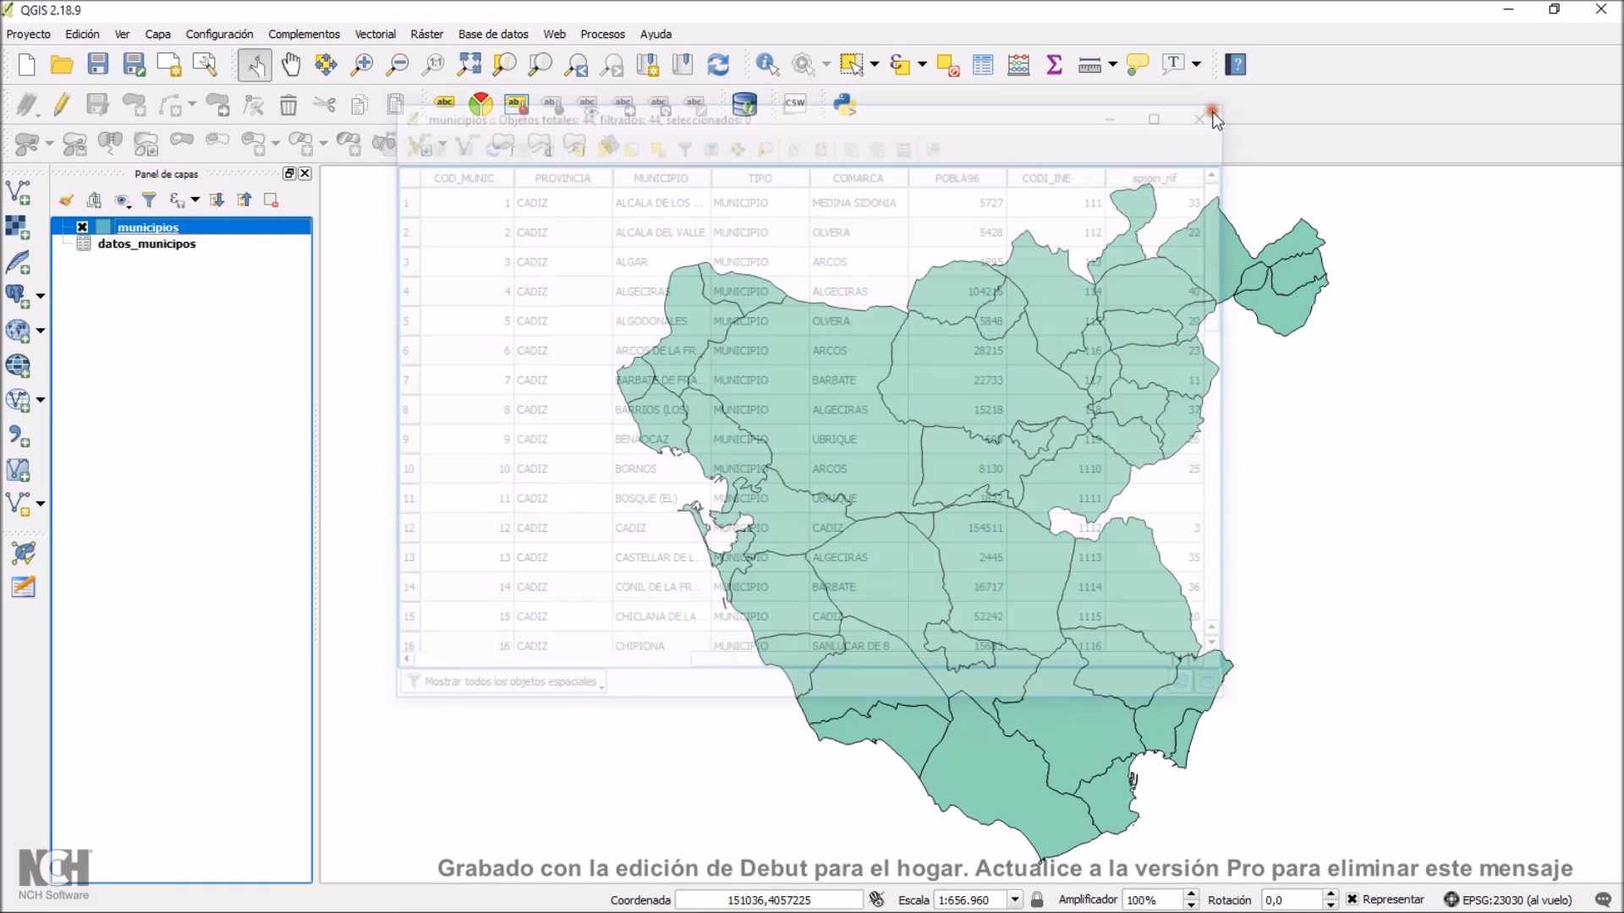
- Start a vector join on the municipios layer to datos_municipos, with CODIGO_INE as join field and CODI_INE as target field
right_click(169, 227)
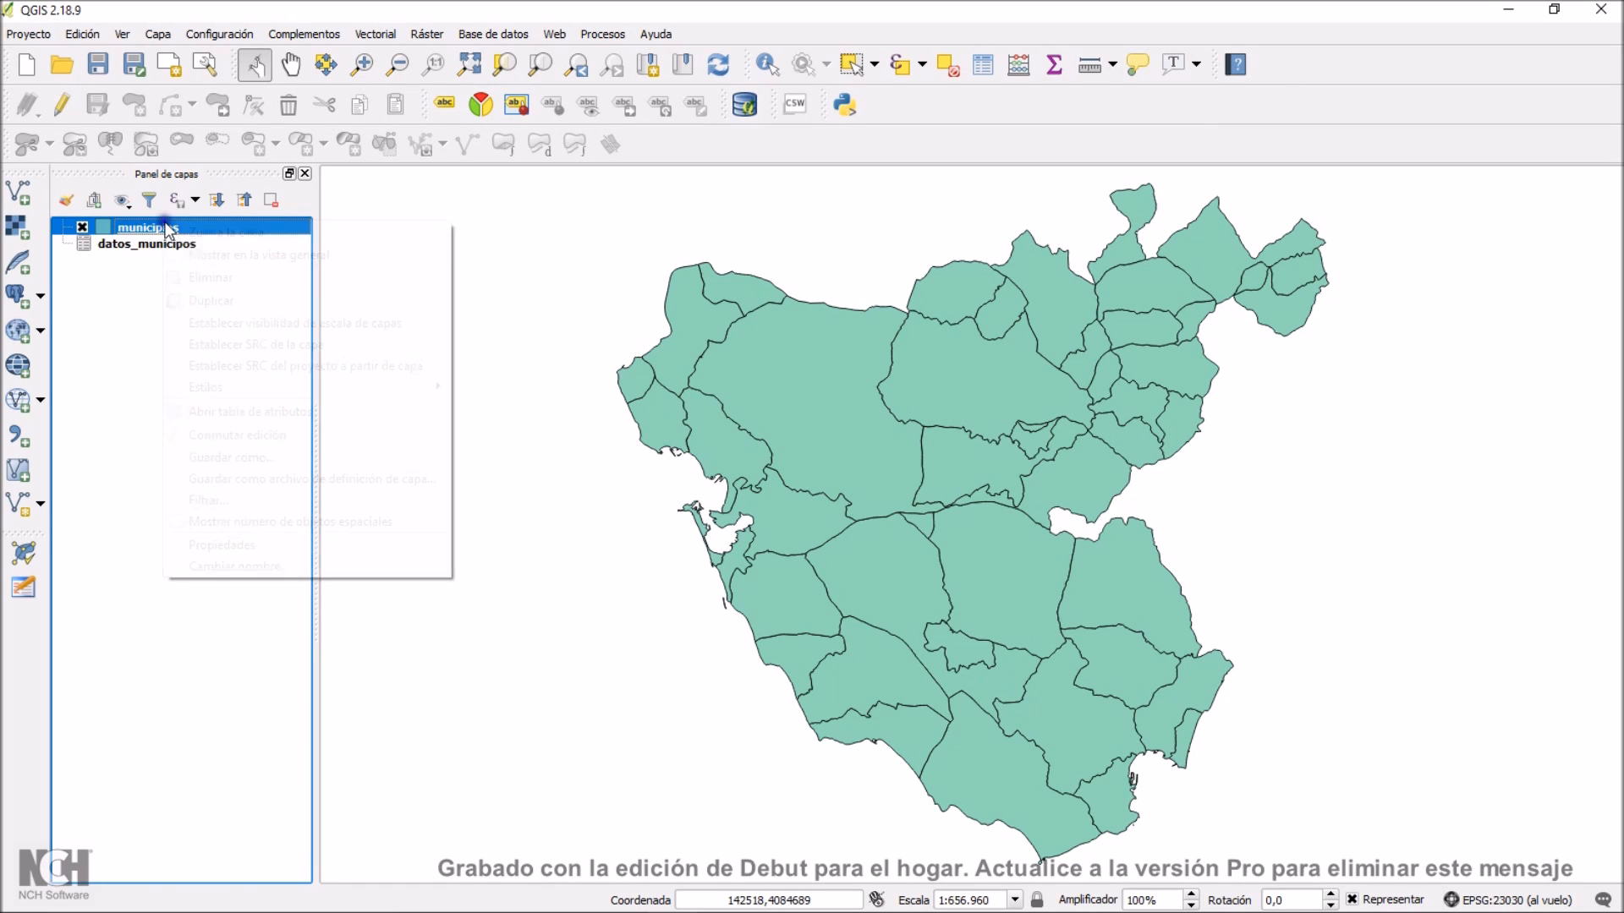
left_click(195, 548)
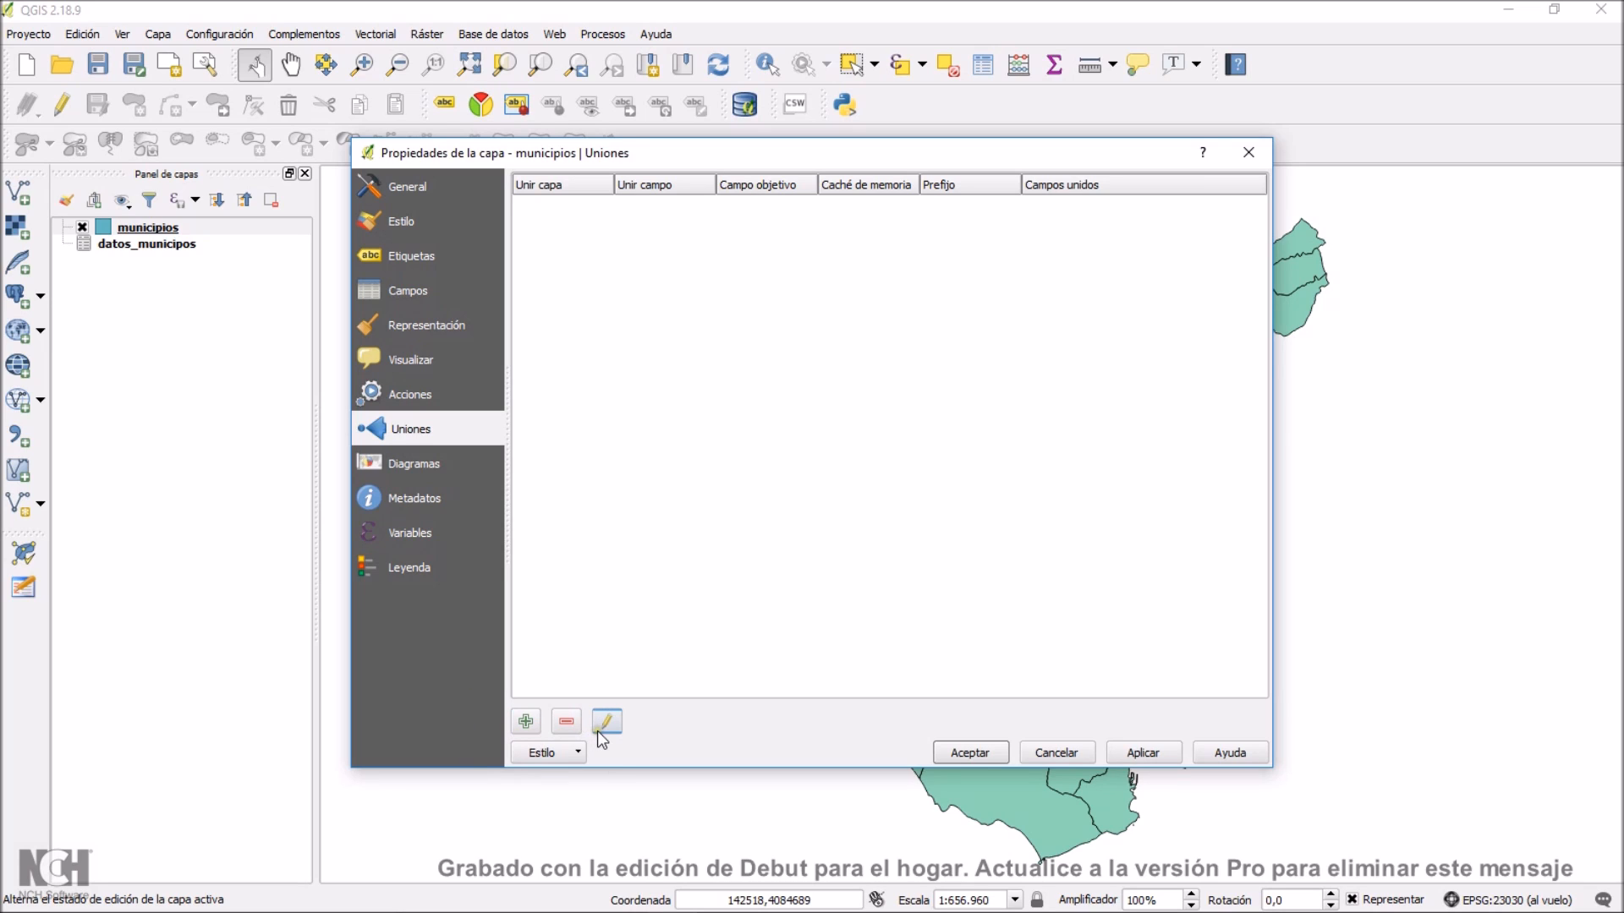
left_click(526, 722)
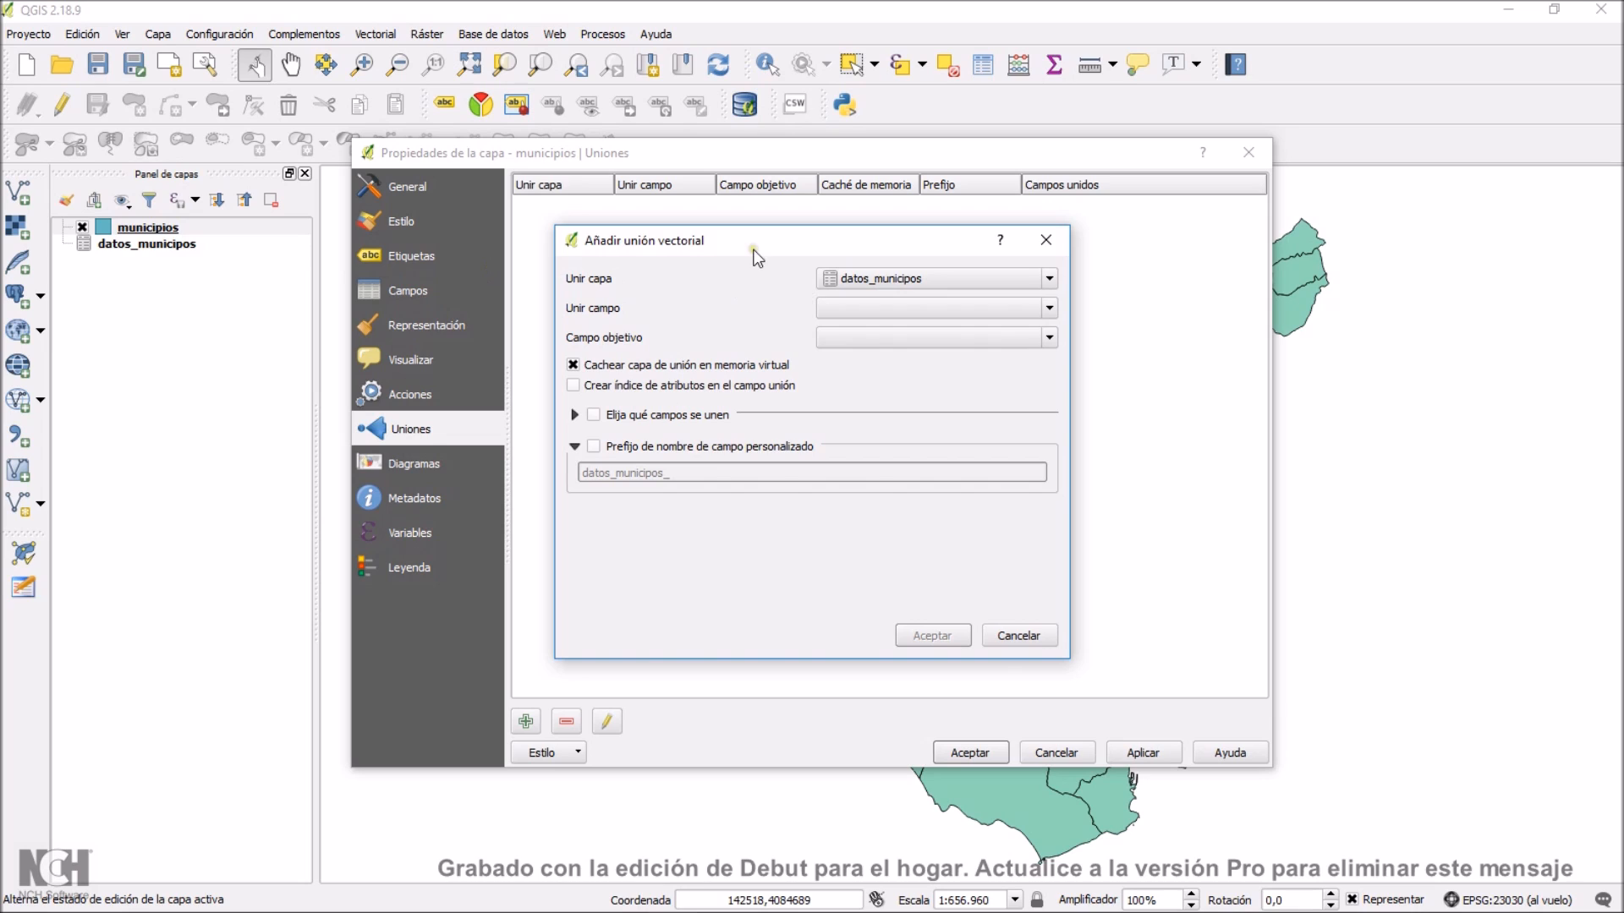
left_click(915, 287)
left_click(915, 287)
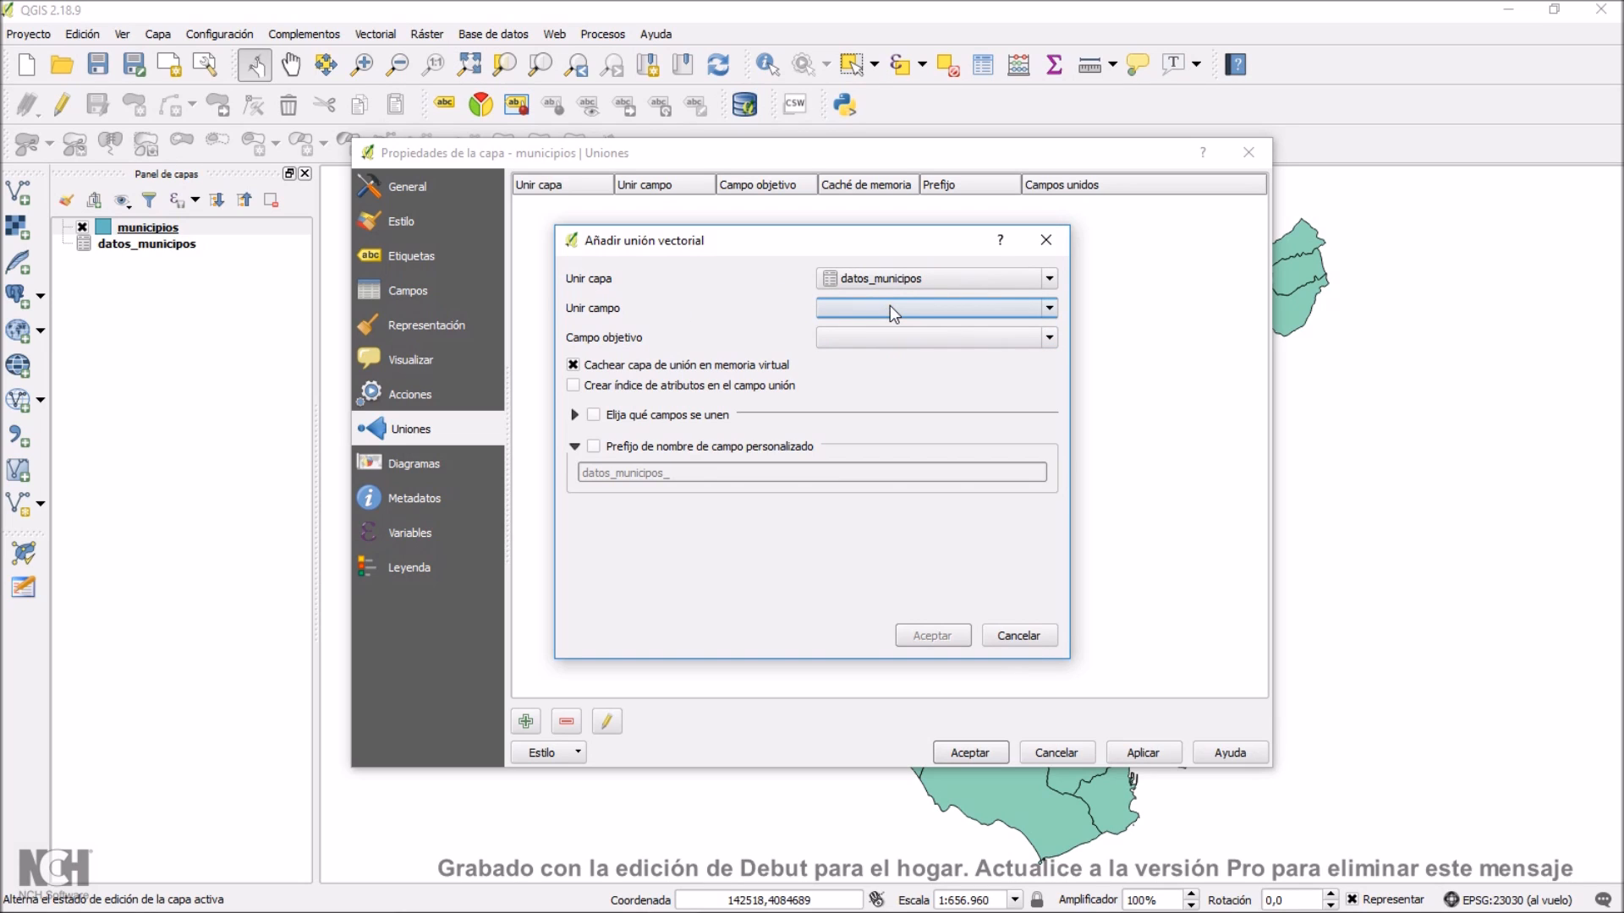
left_click(889, 310)
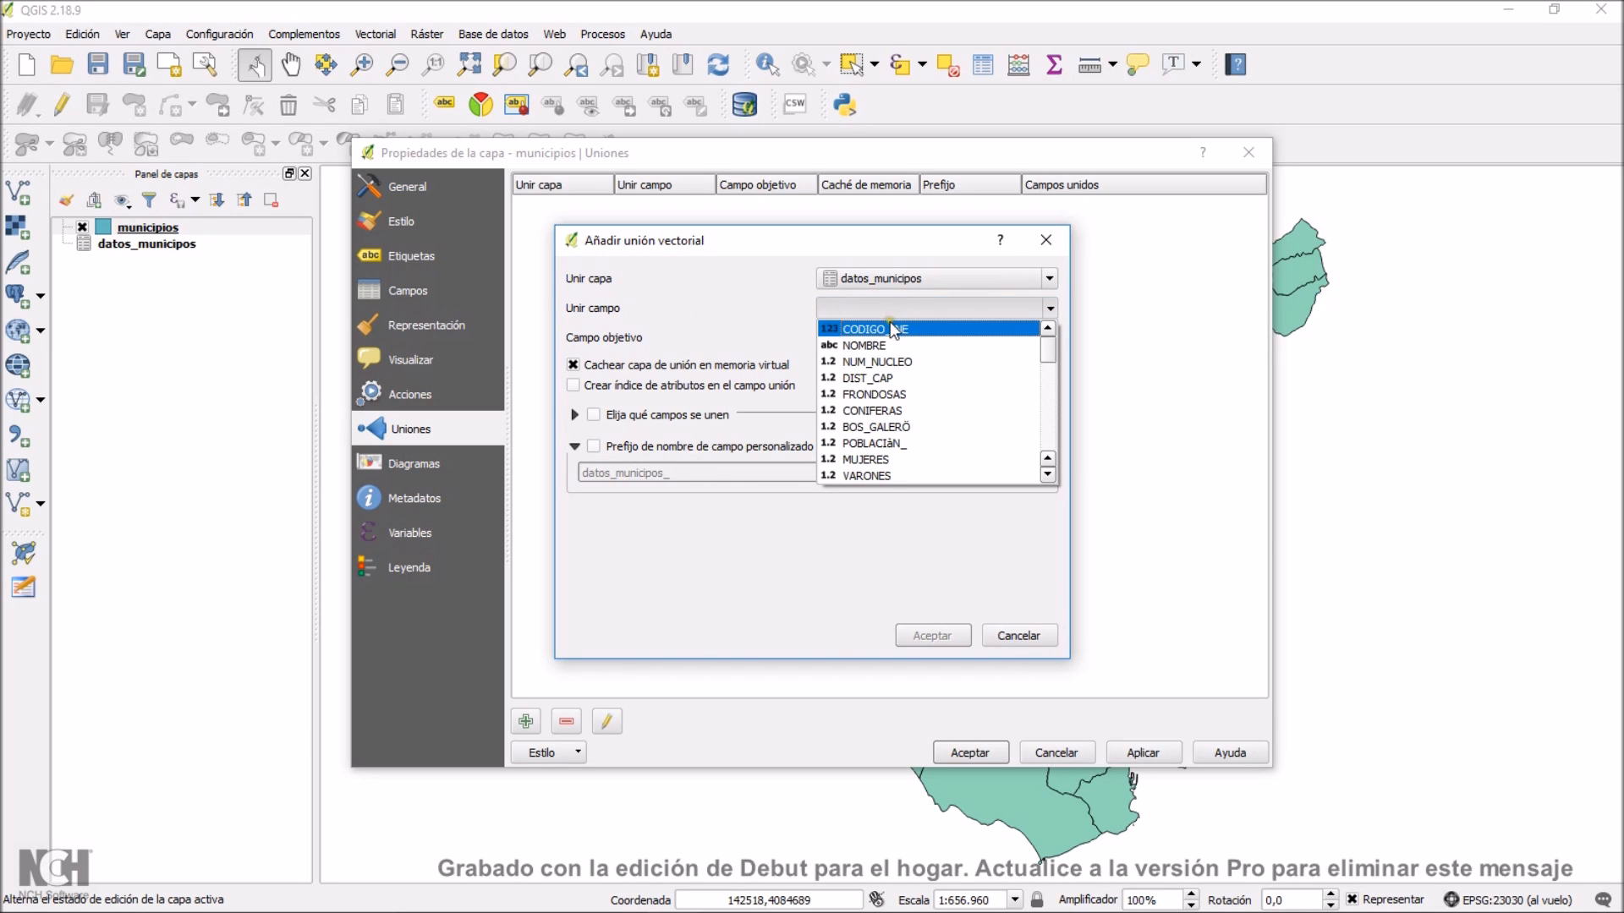
left_click(891, 330)
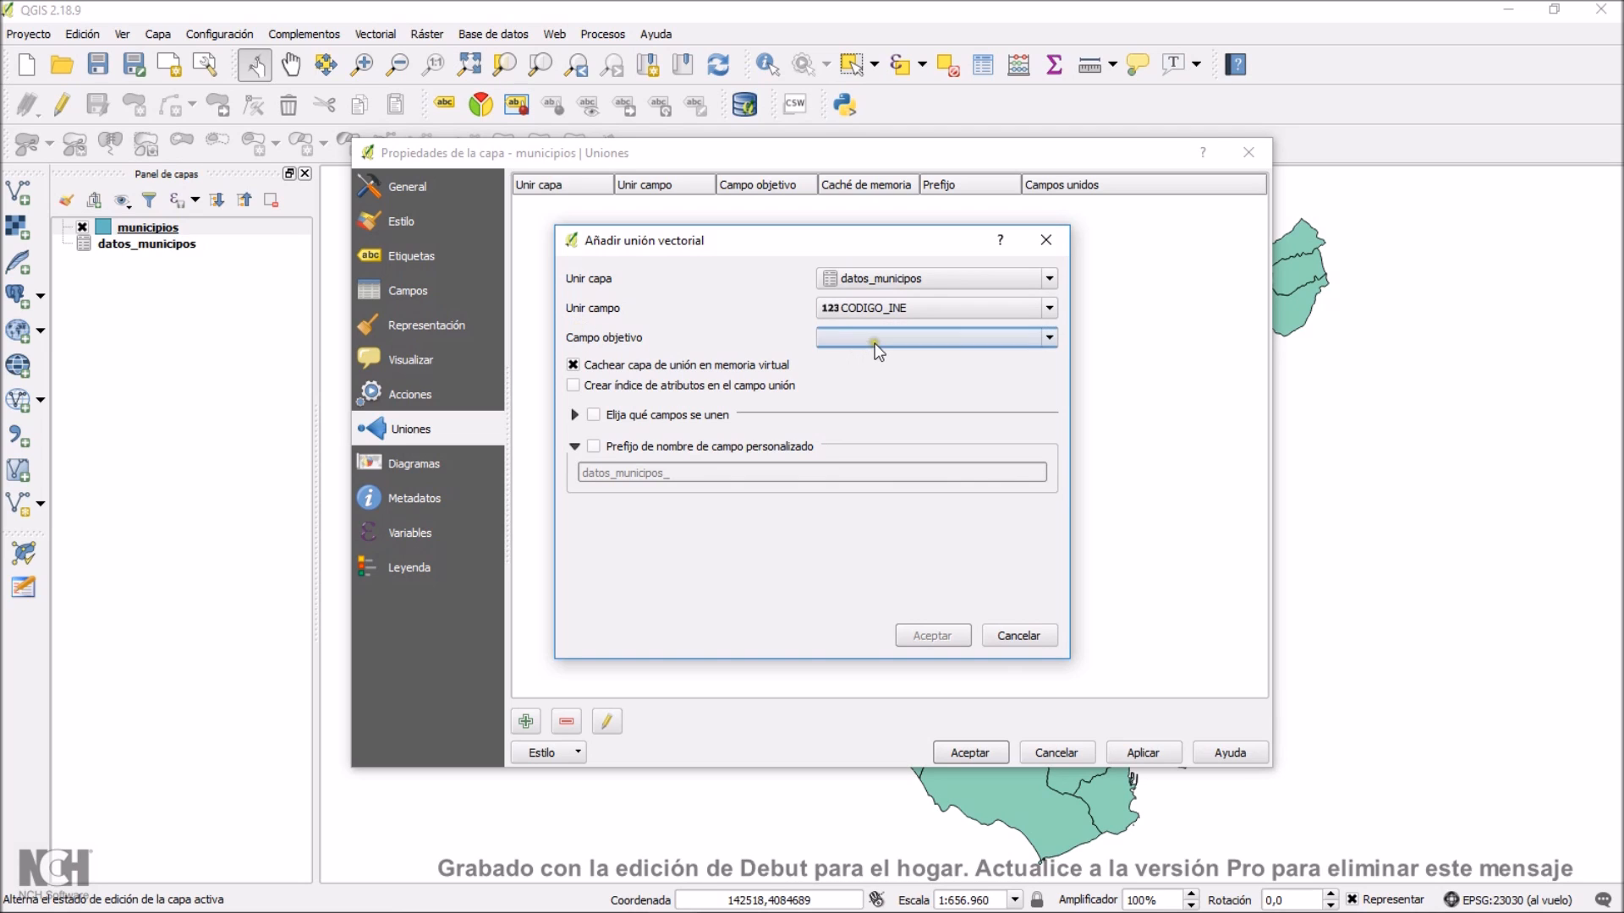
left_click(871, 342)
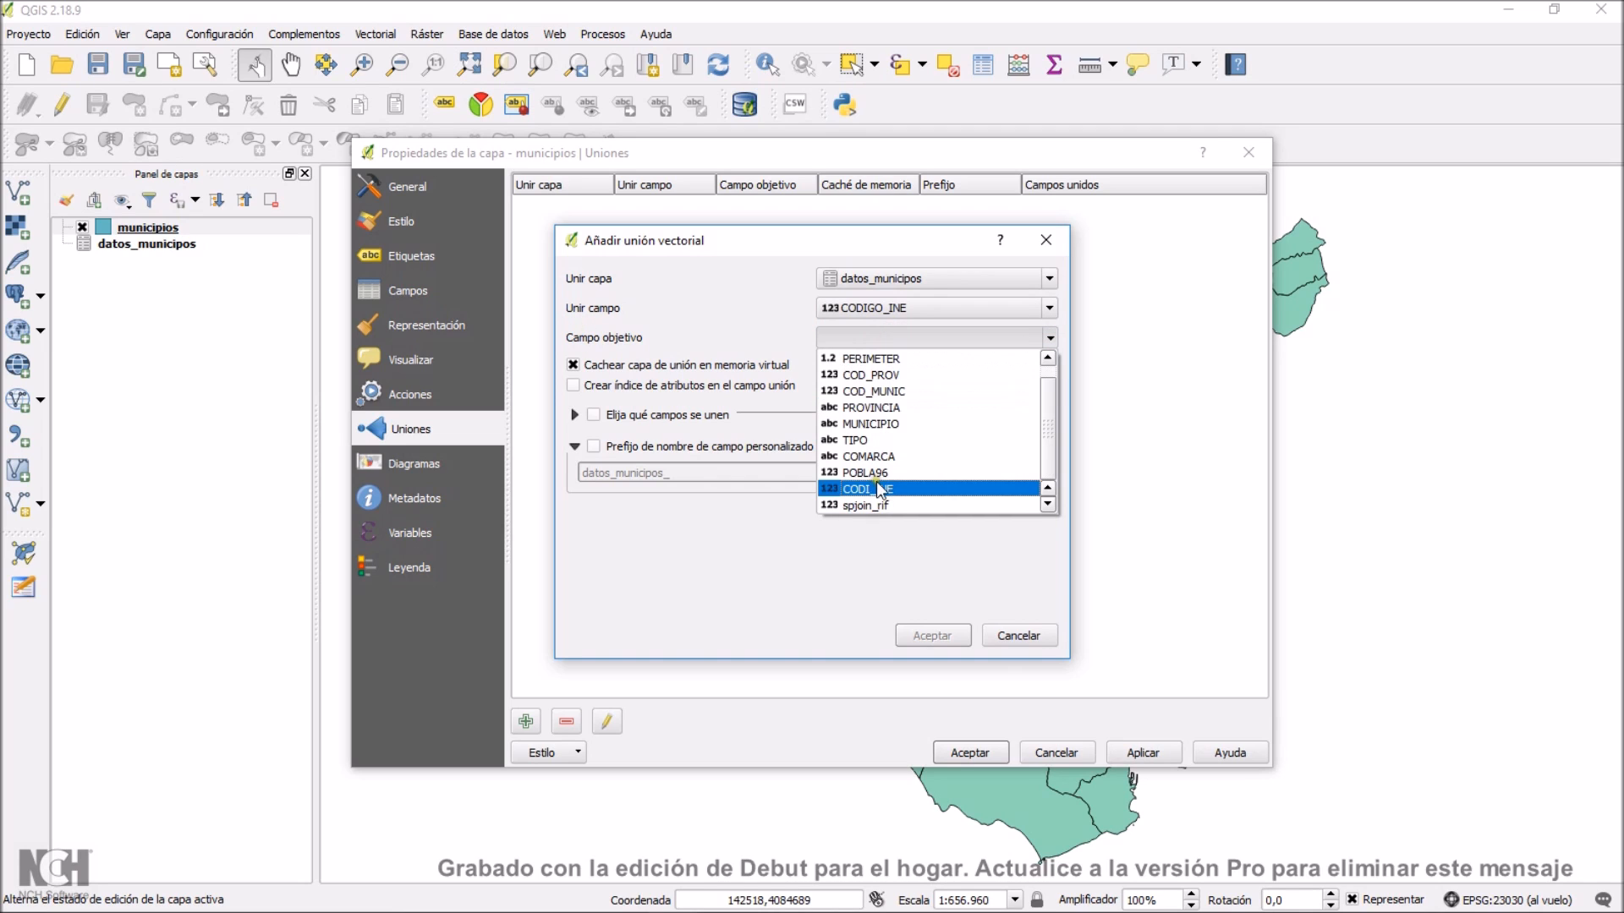
left_click(885, 491)
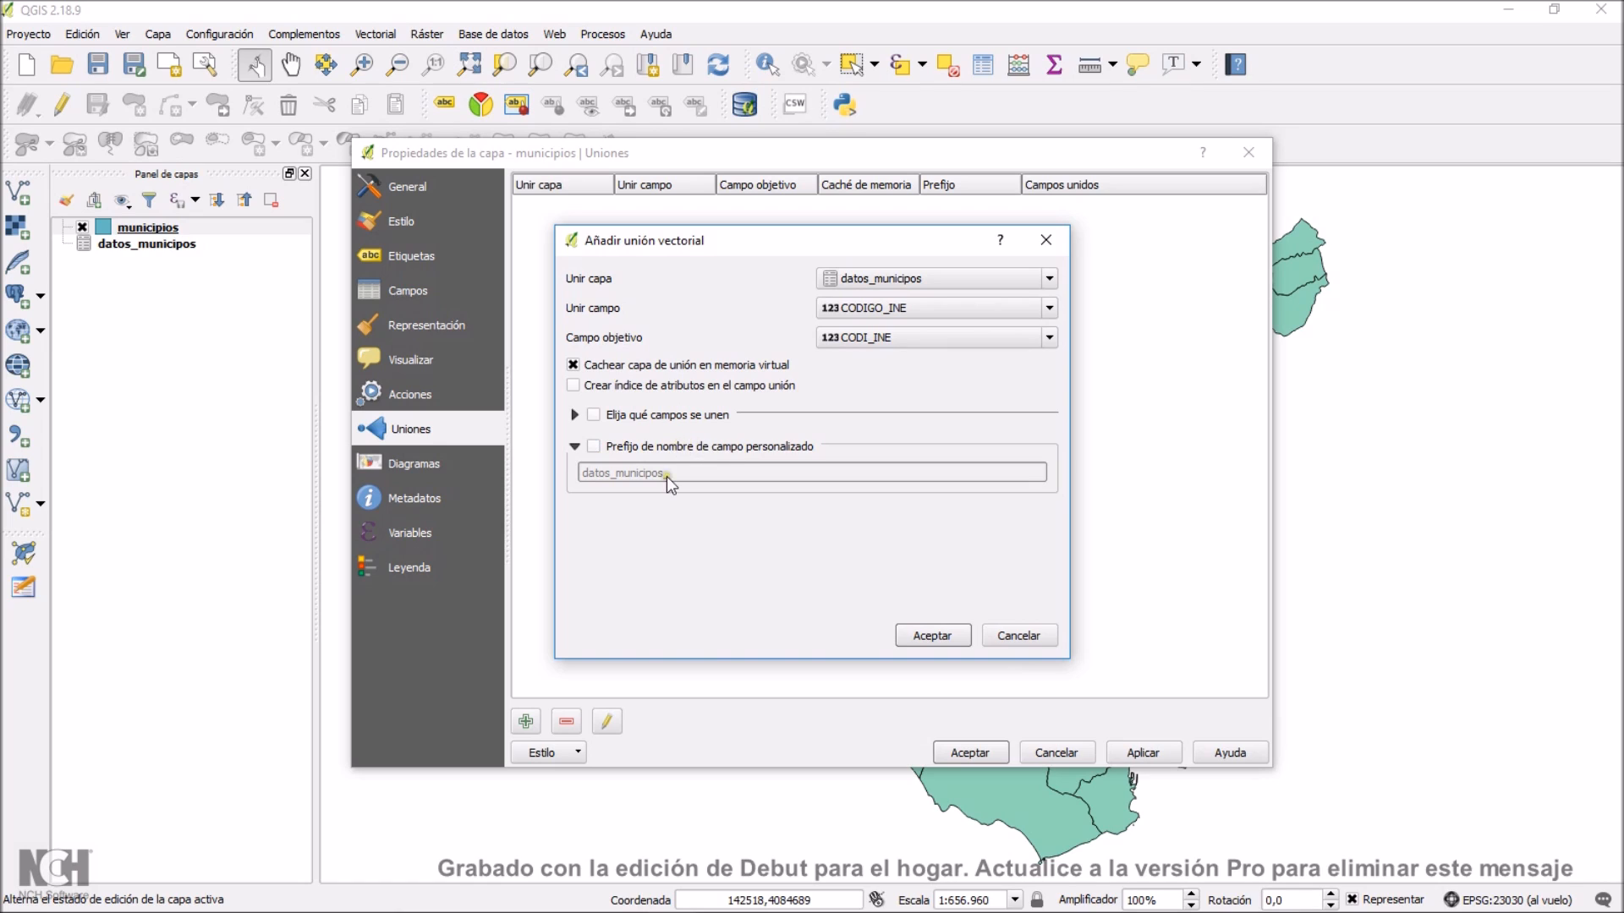
- Set the join's custom field name prefix to B_ and accept the join and the layer properties
left_click(593, 447)
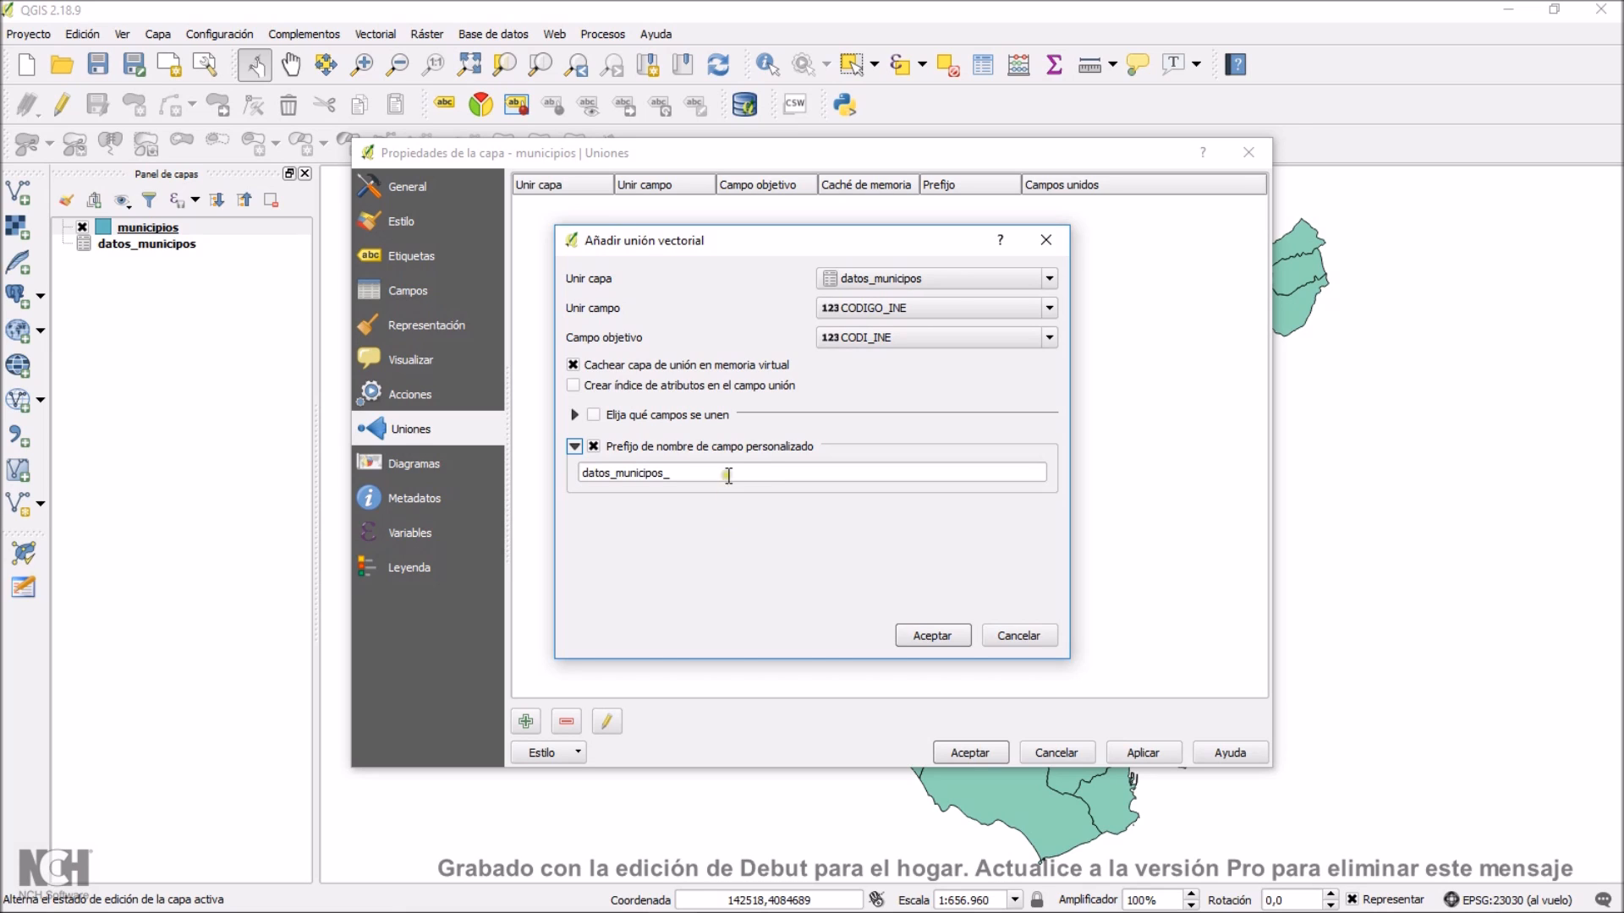
left_click_drag(700, 470, 609, 490)
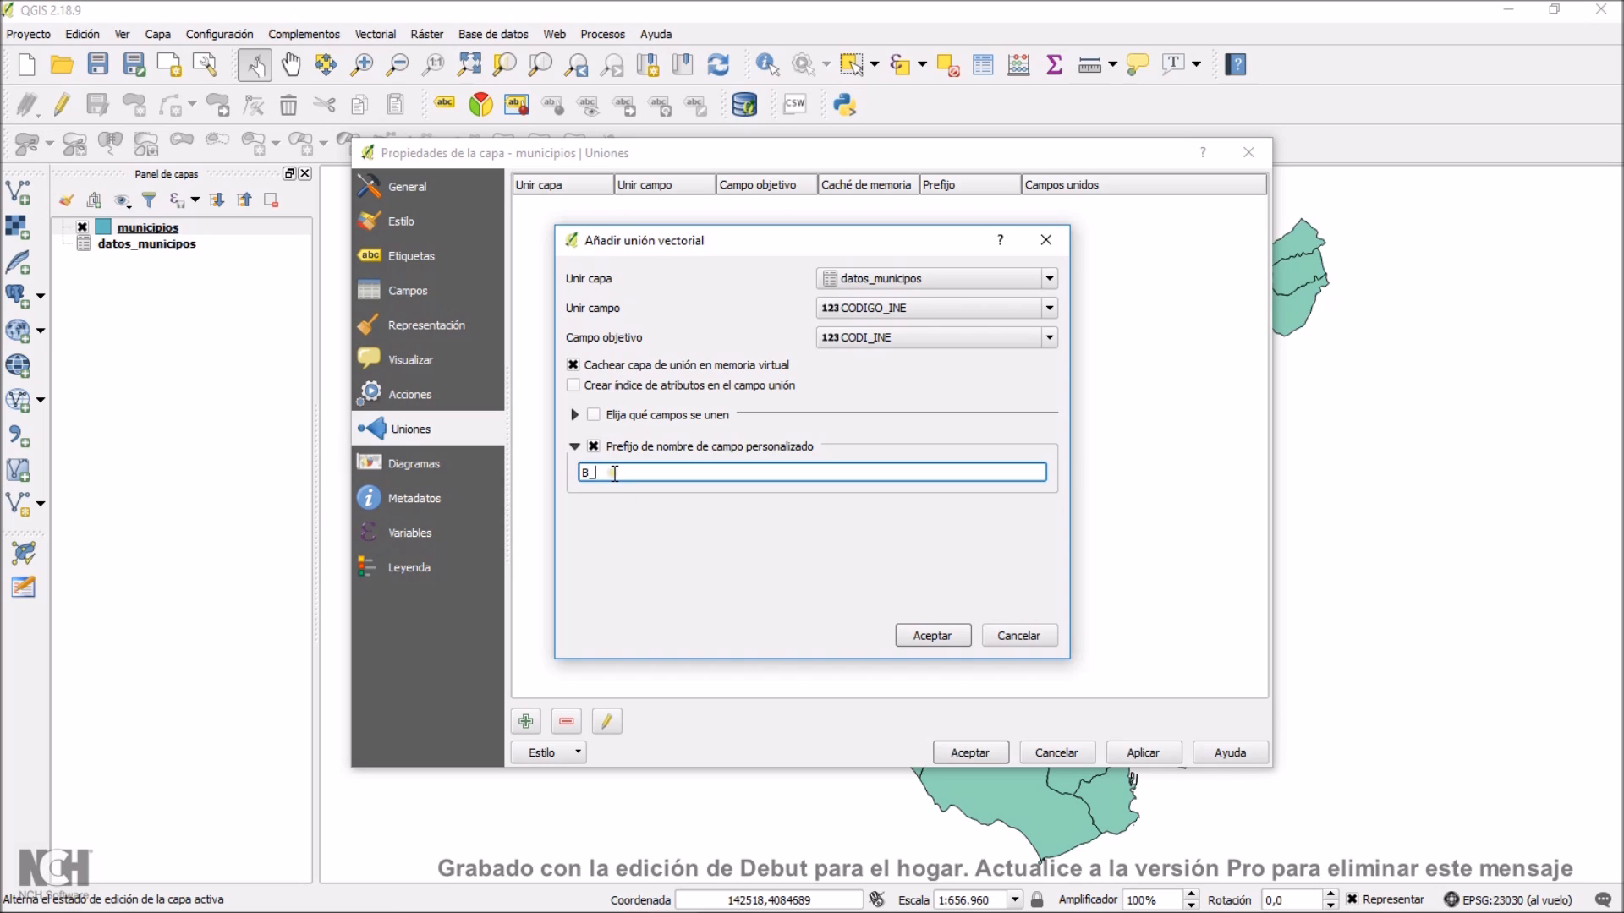
left_click(935, 637)
left_click(549, 207)
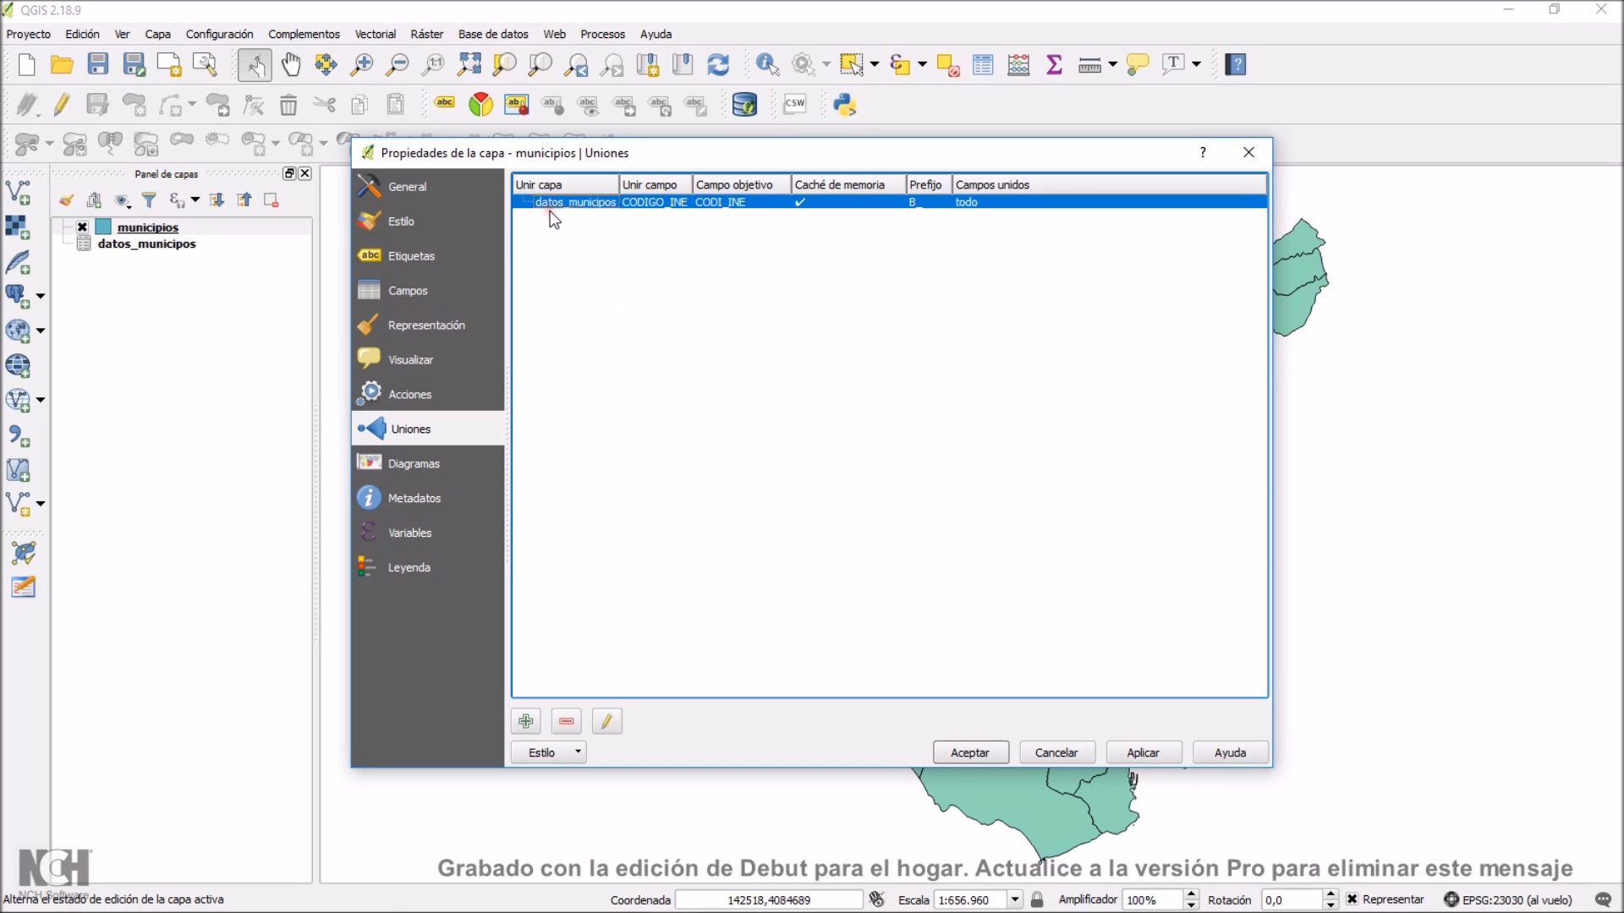
left_click(474, 423)
left_click(969, 753)
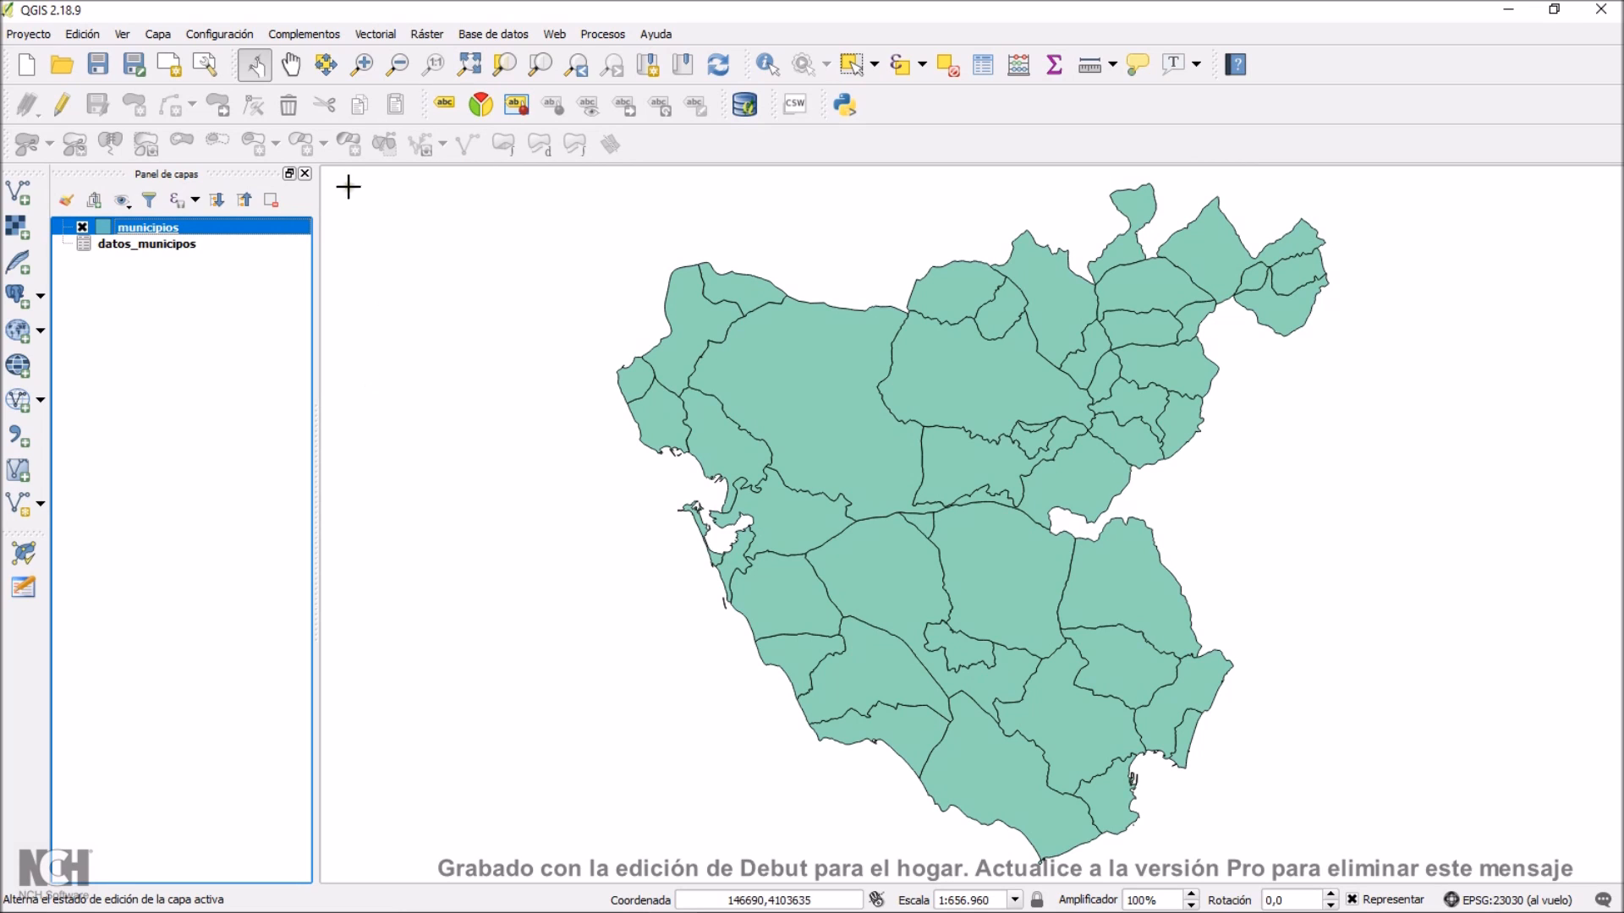
- Examine the joined B_ fields in the attribute table of the municipios layer and close the table
left_click(145, 236)
right_click(145, 237)
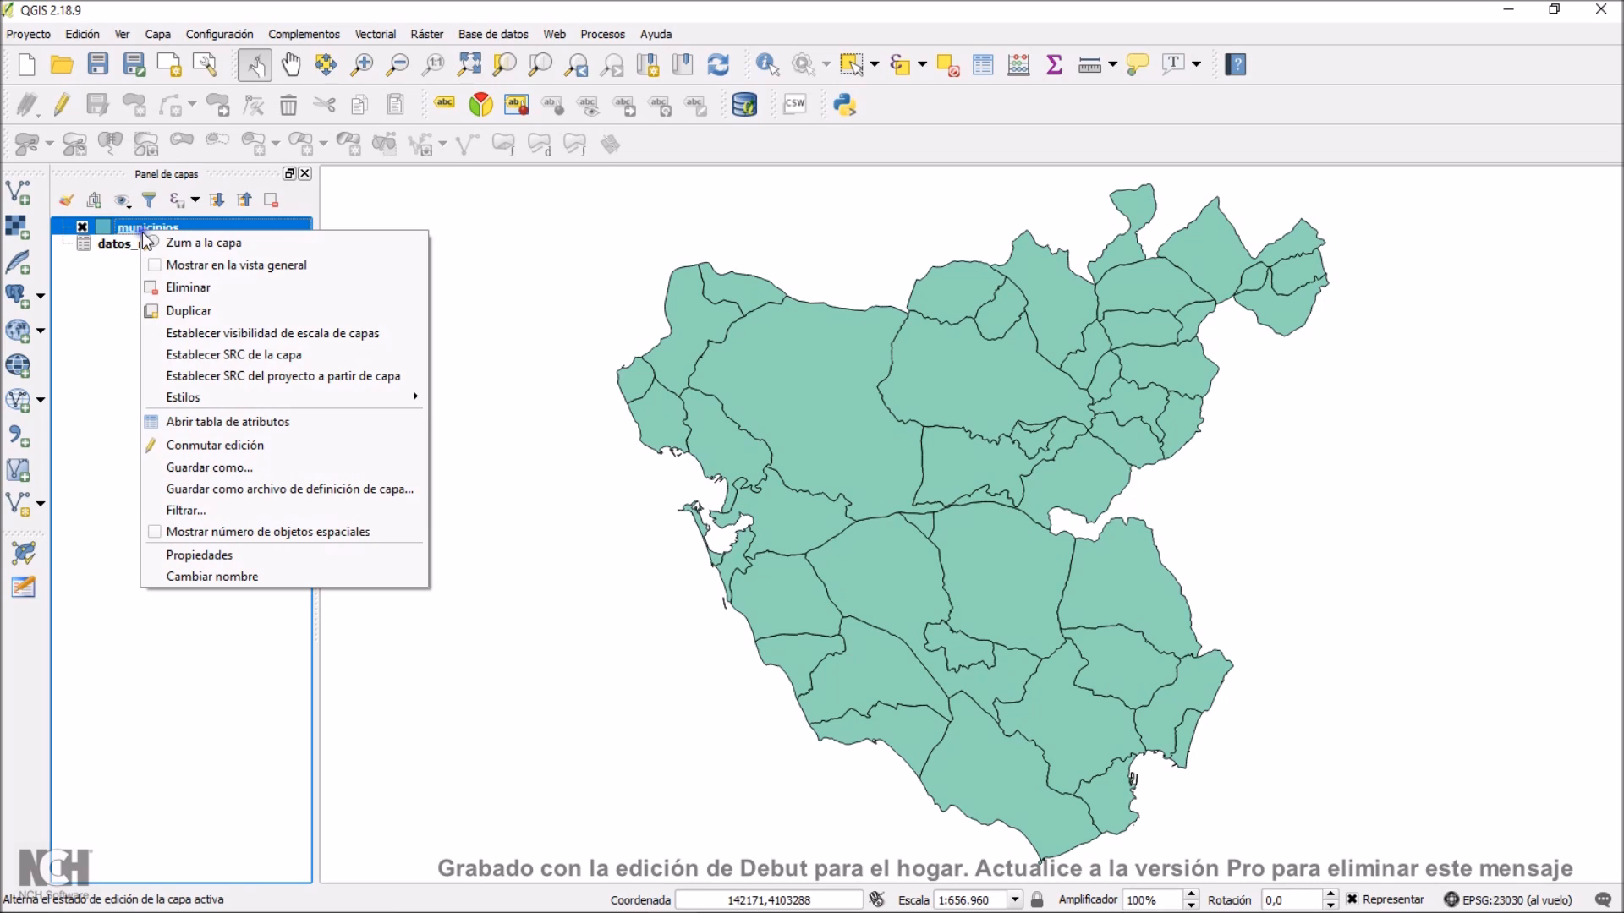
left_click(202, 423)
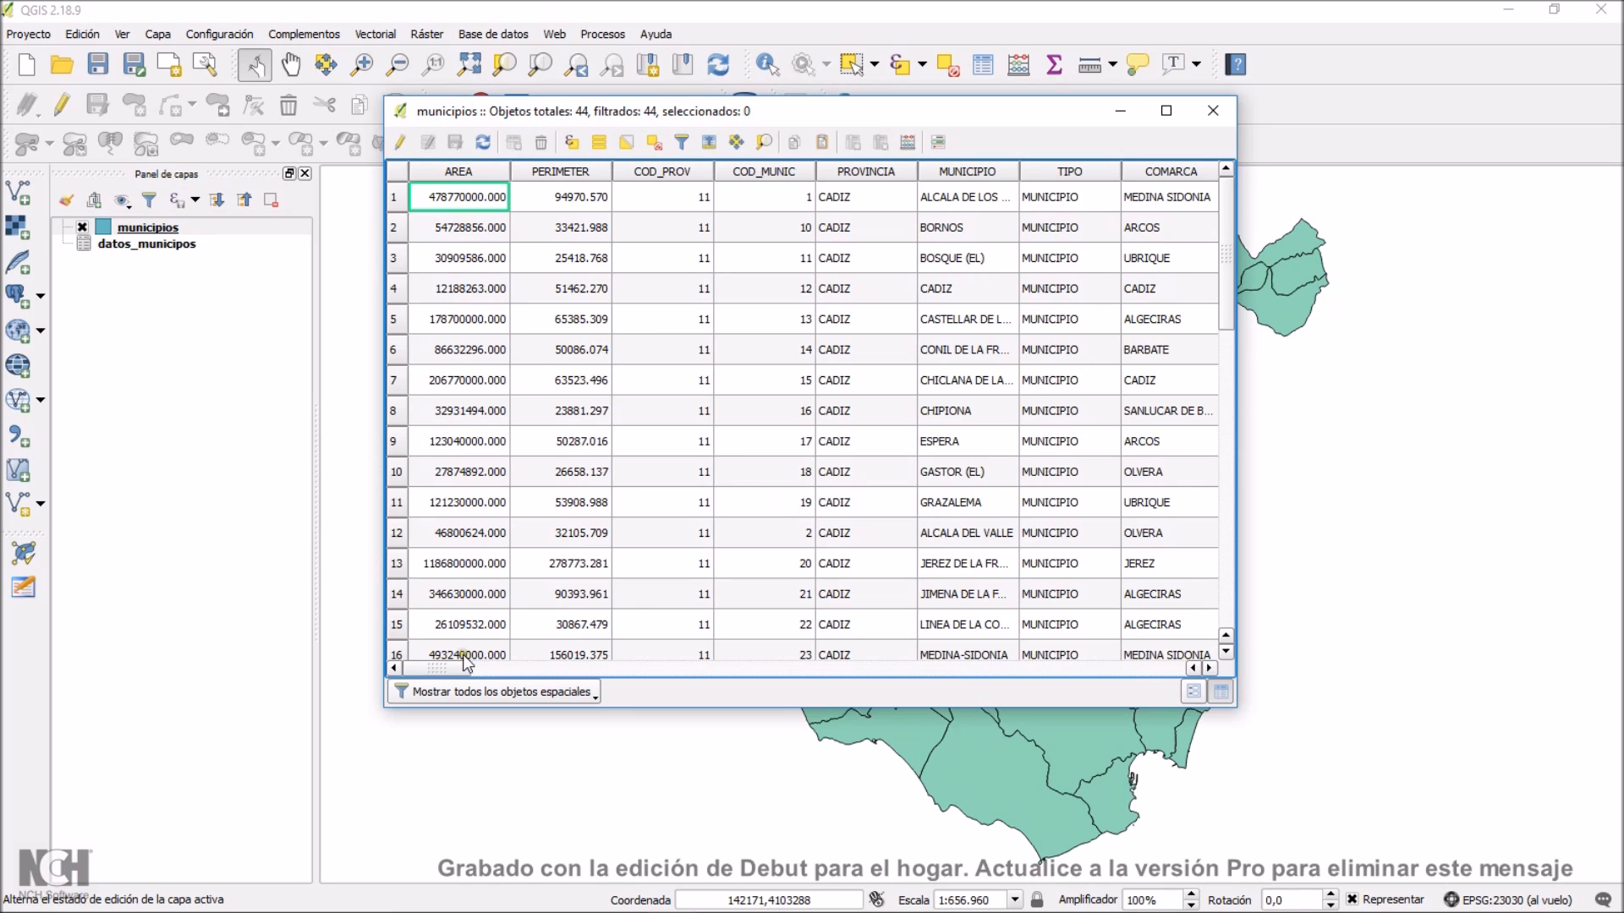
left_click_drag(455, 663, 533, 669)
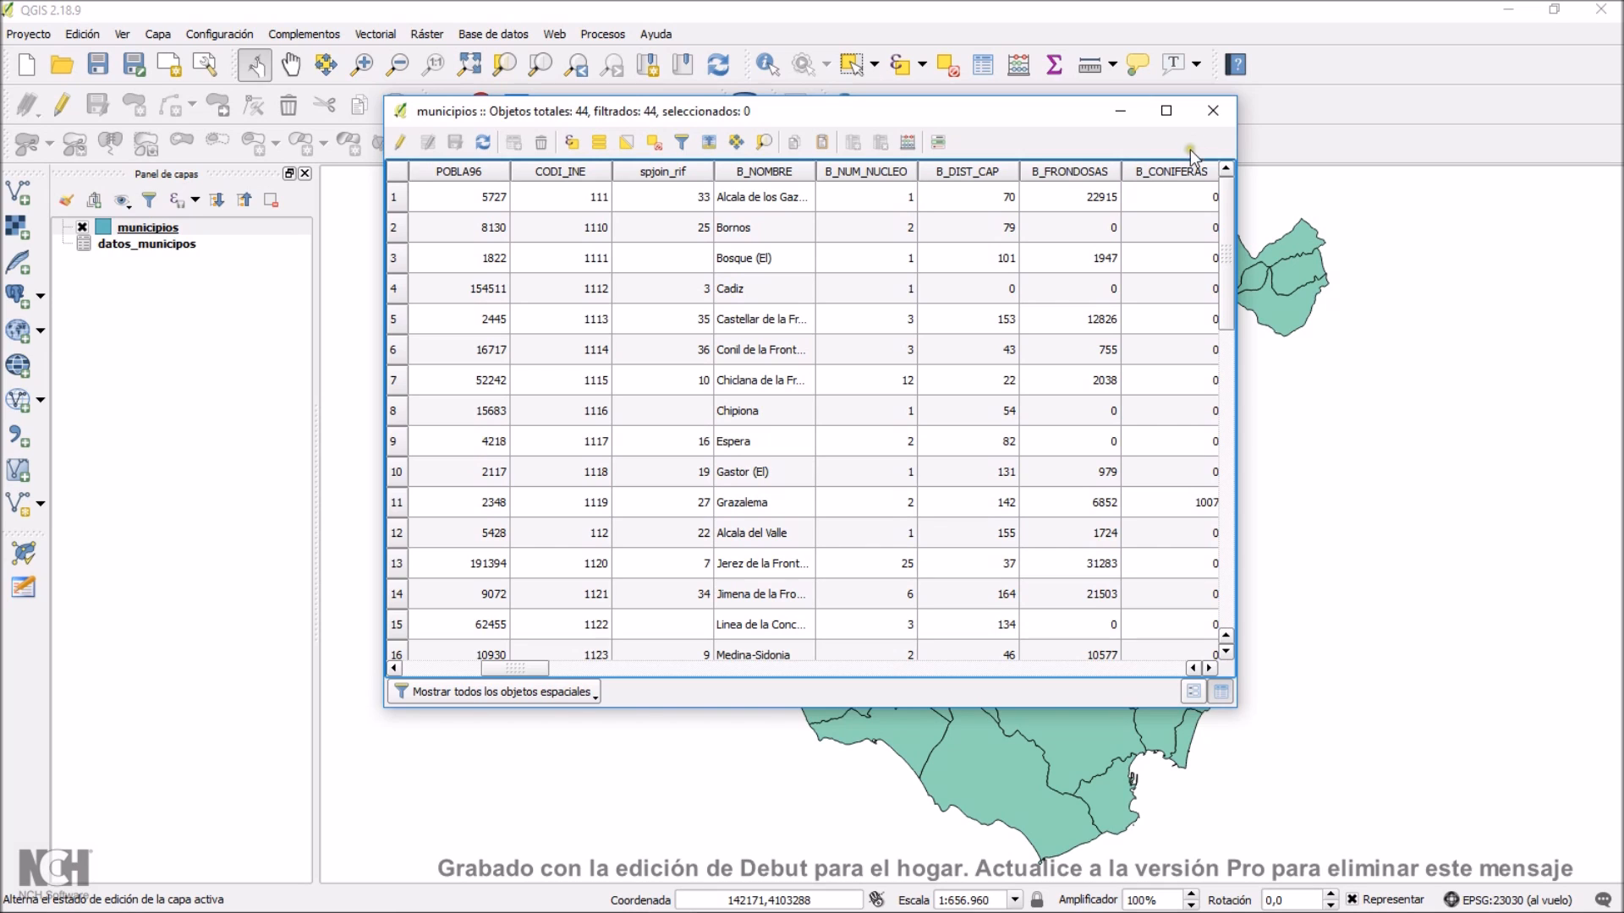
left_click(1209, 122)
- Start exporting the municipios layer as an ESRI shapefile and choose the geowarehouse folder's capas_salida subfolder for the output
right_click(144, 236)
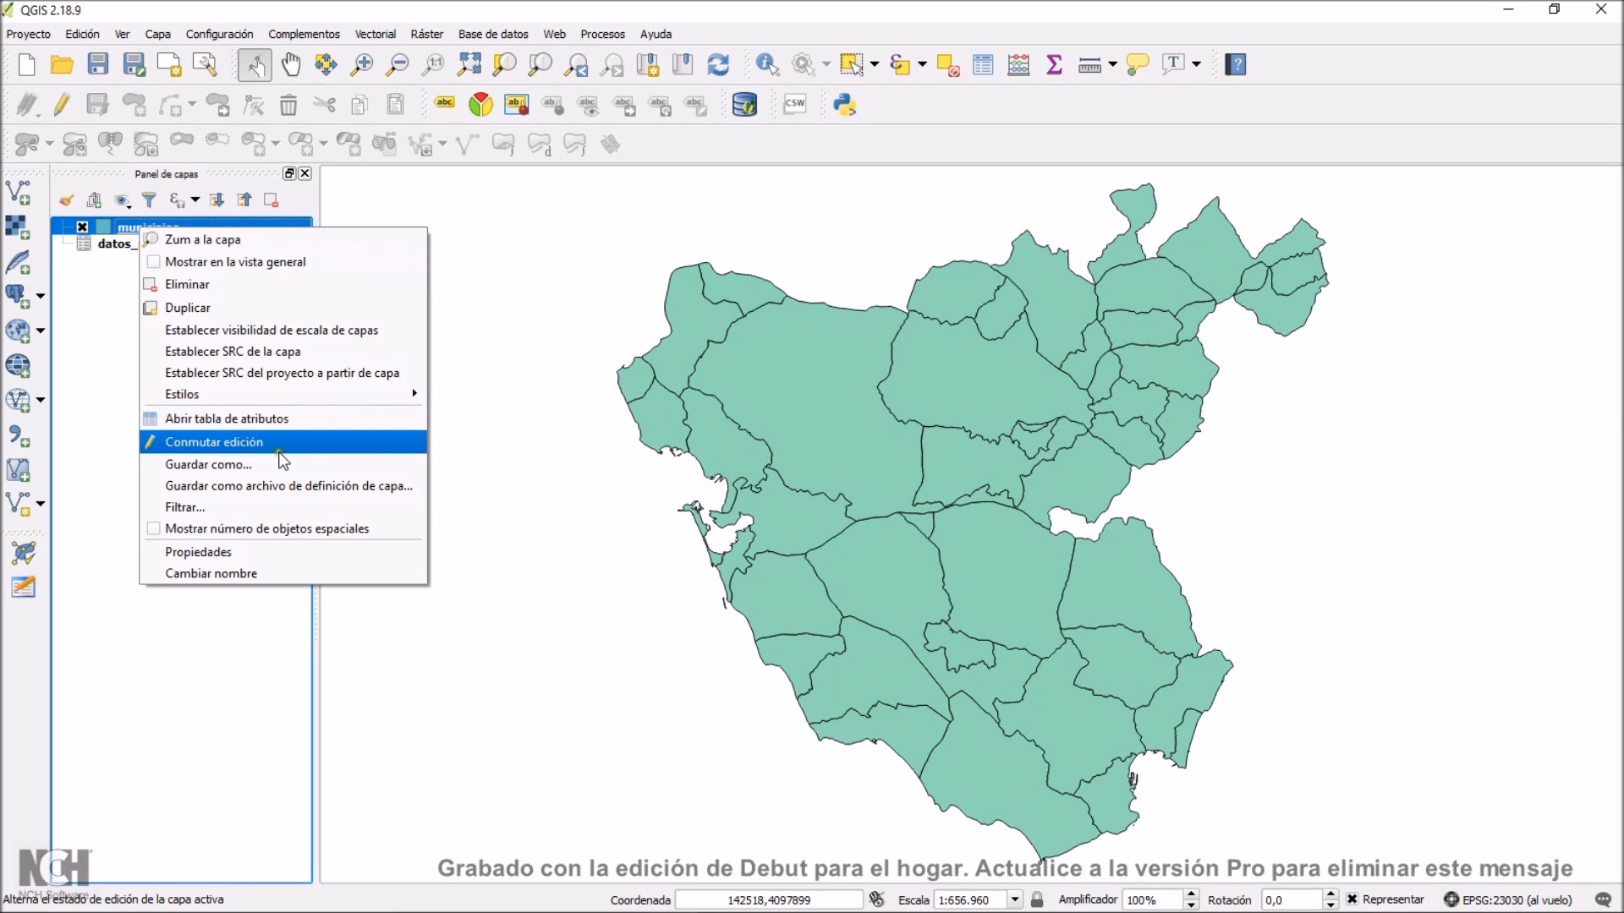
left_click(258, 466)
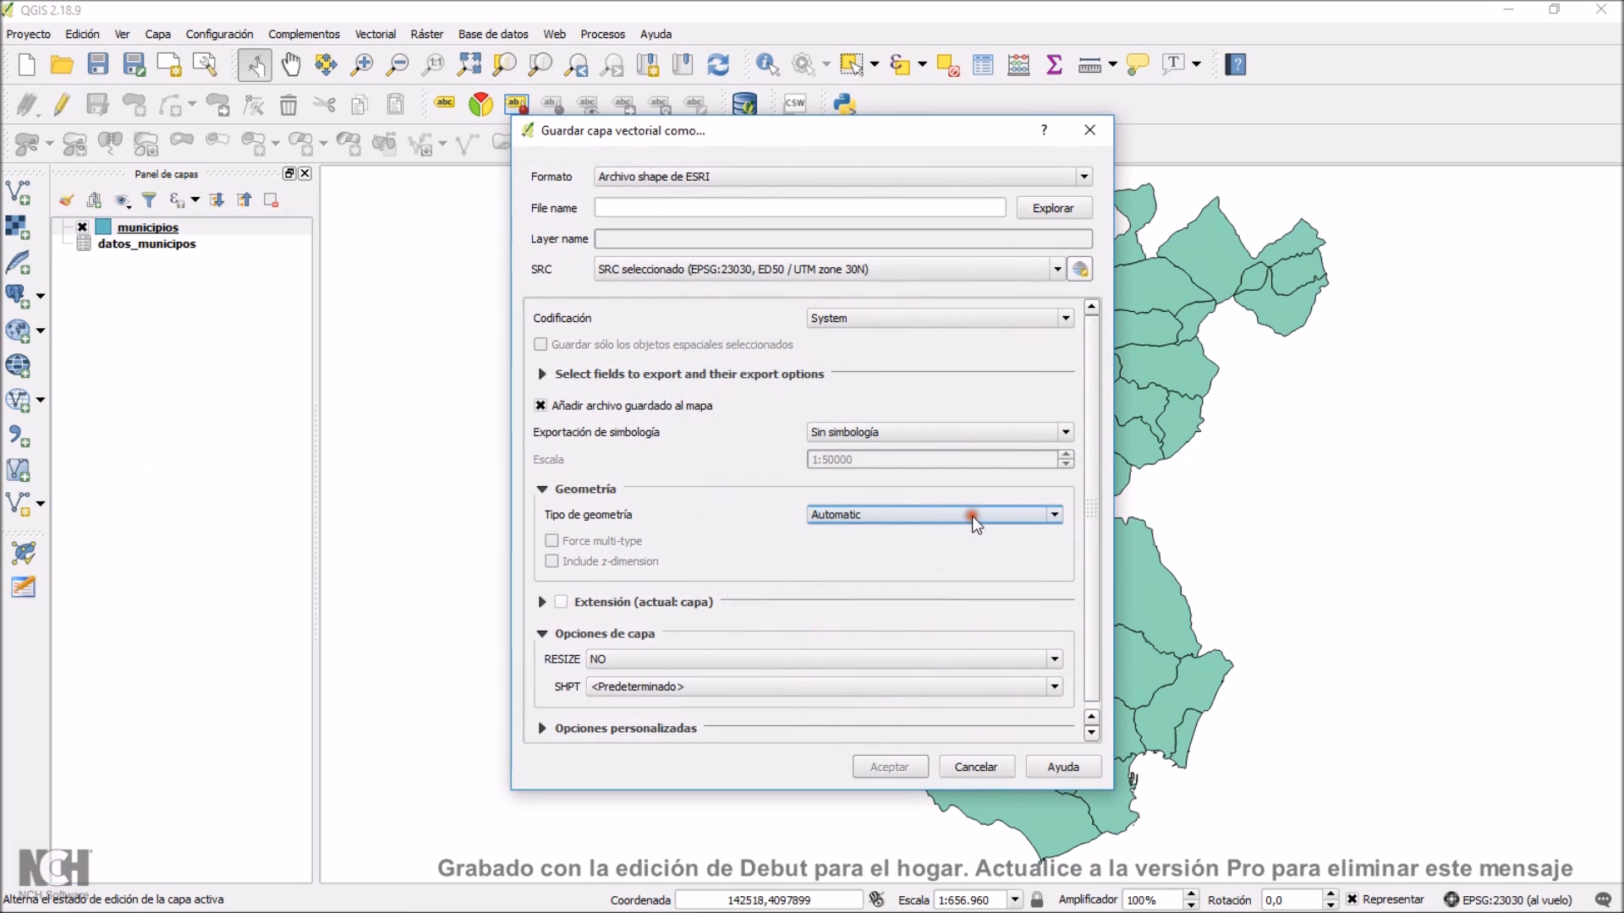
left_click(1043, 212)
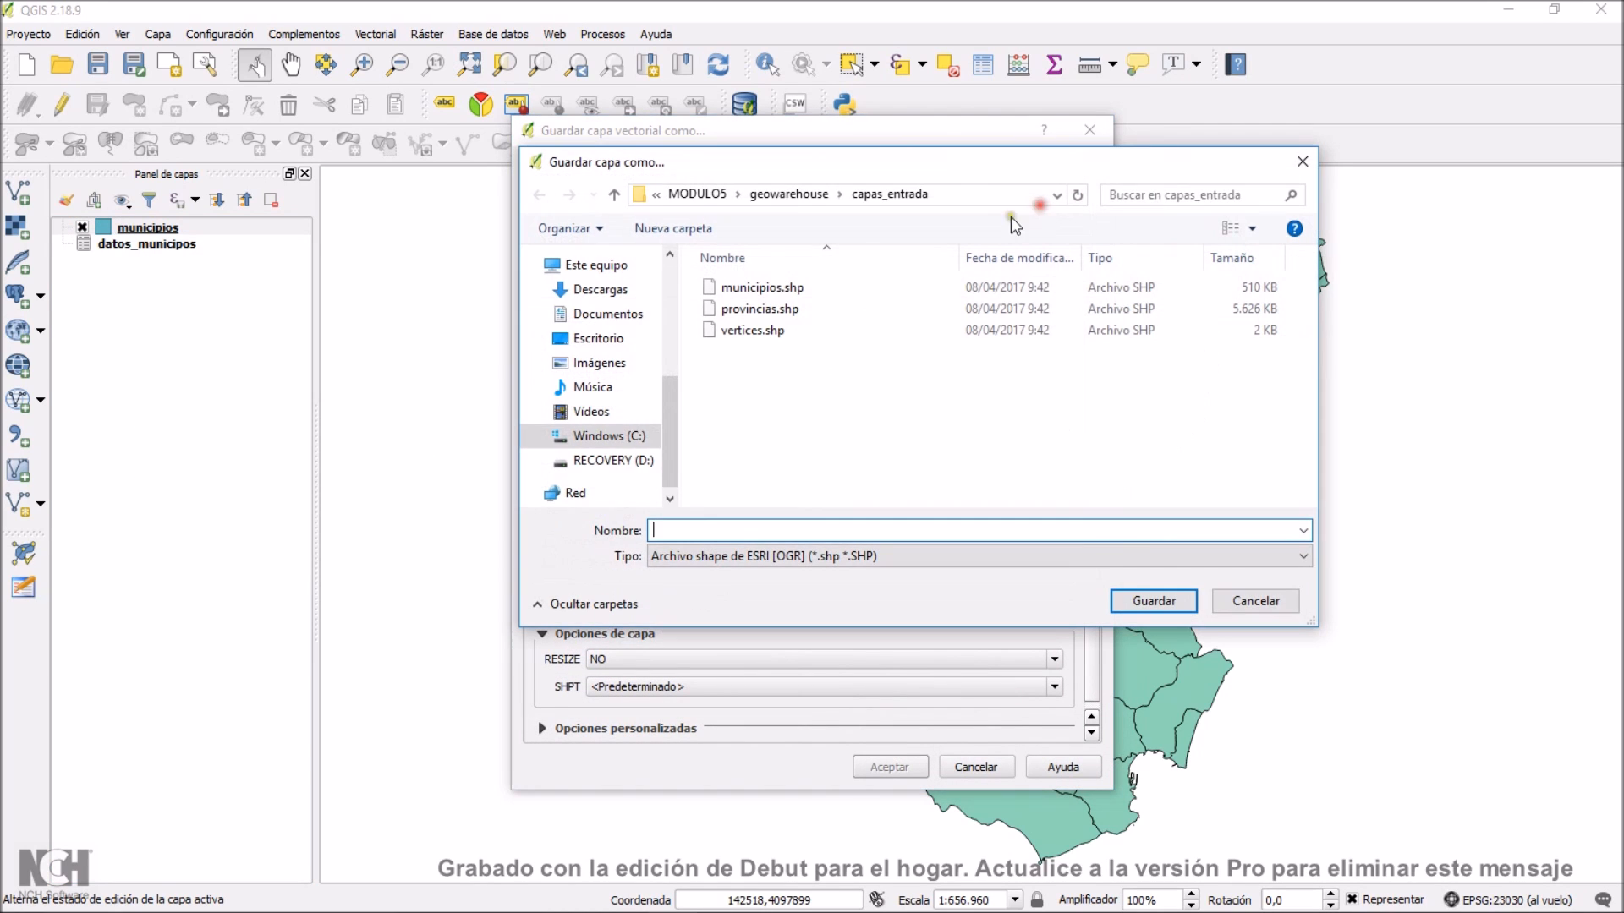
left_click(786, 192)
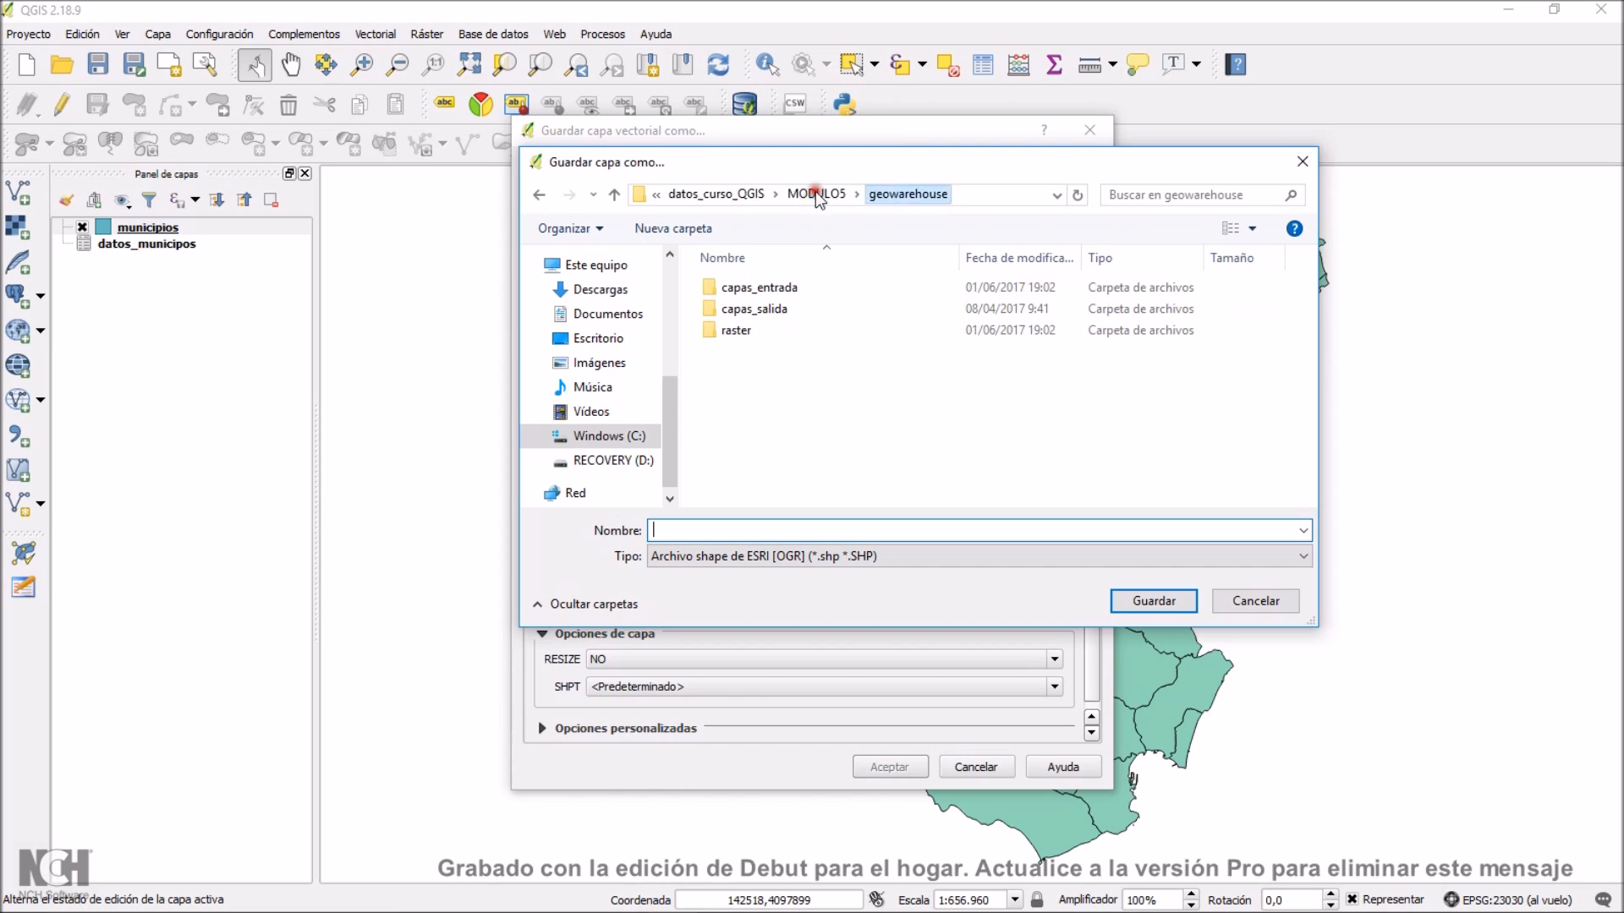
double_click(765, 315)
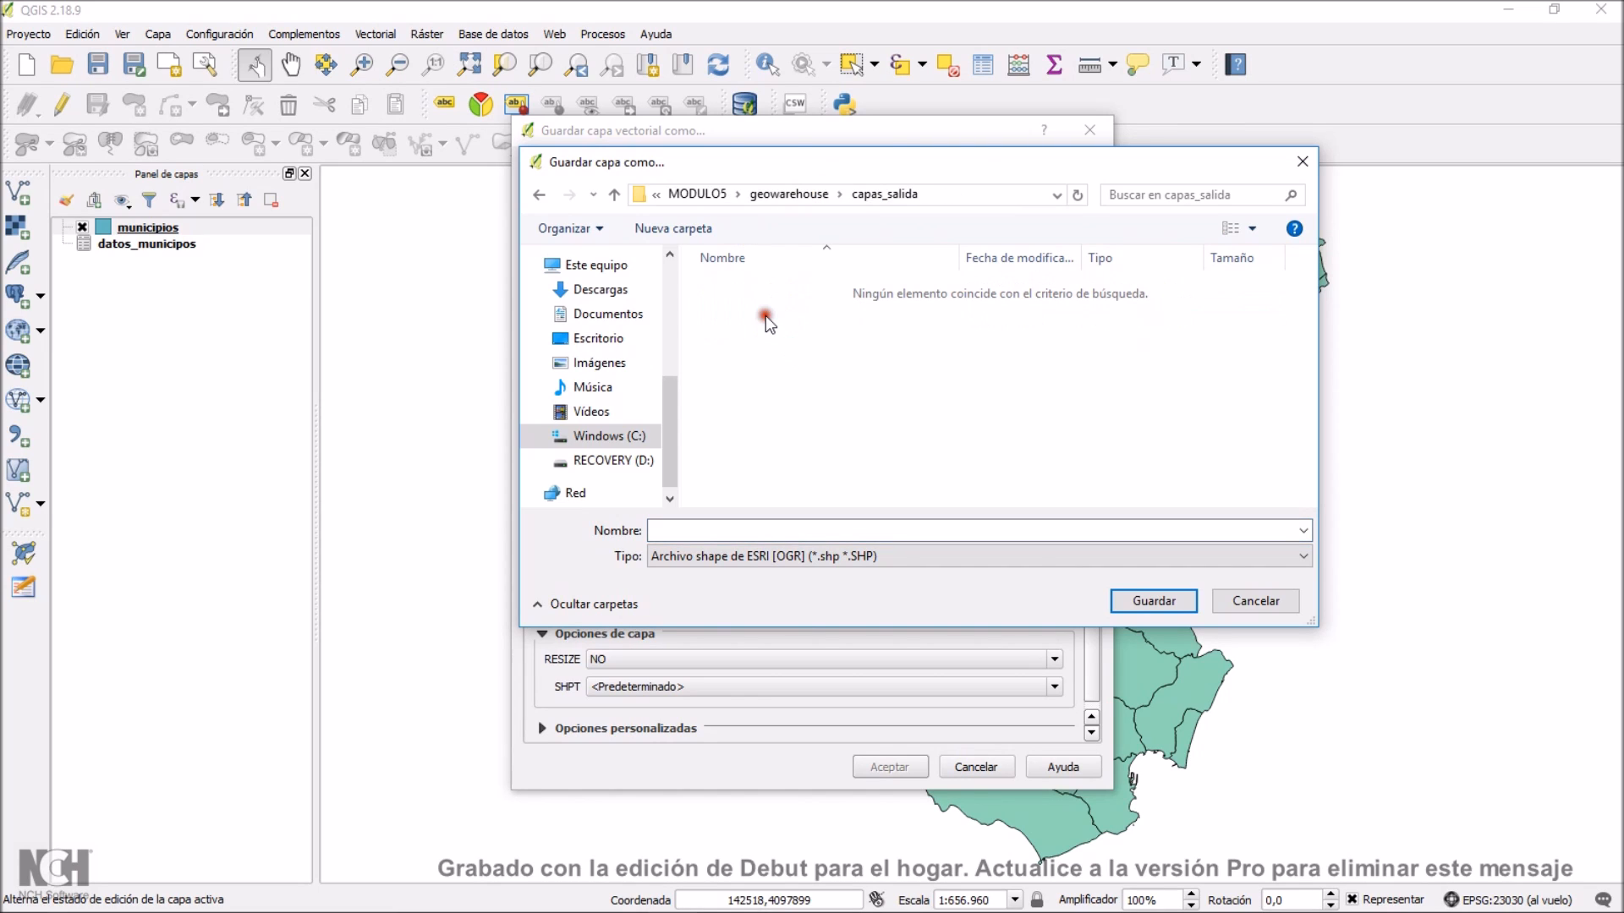
- Export the joined layer under the file name municipios_datos and hide the original municipios layer
left_click(725, 533)
type("m")
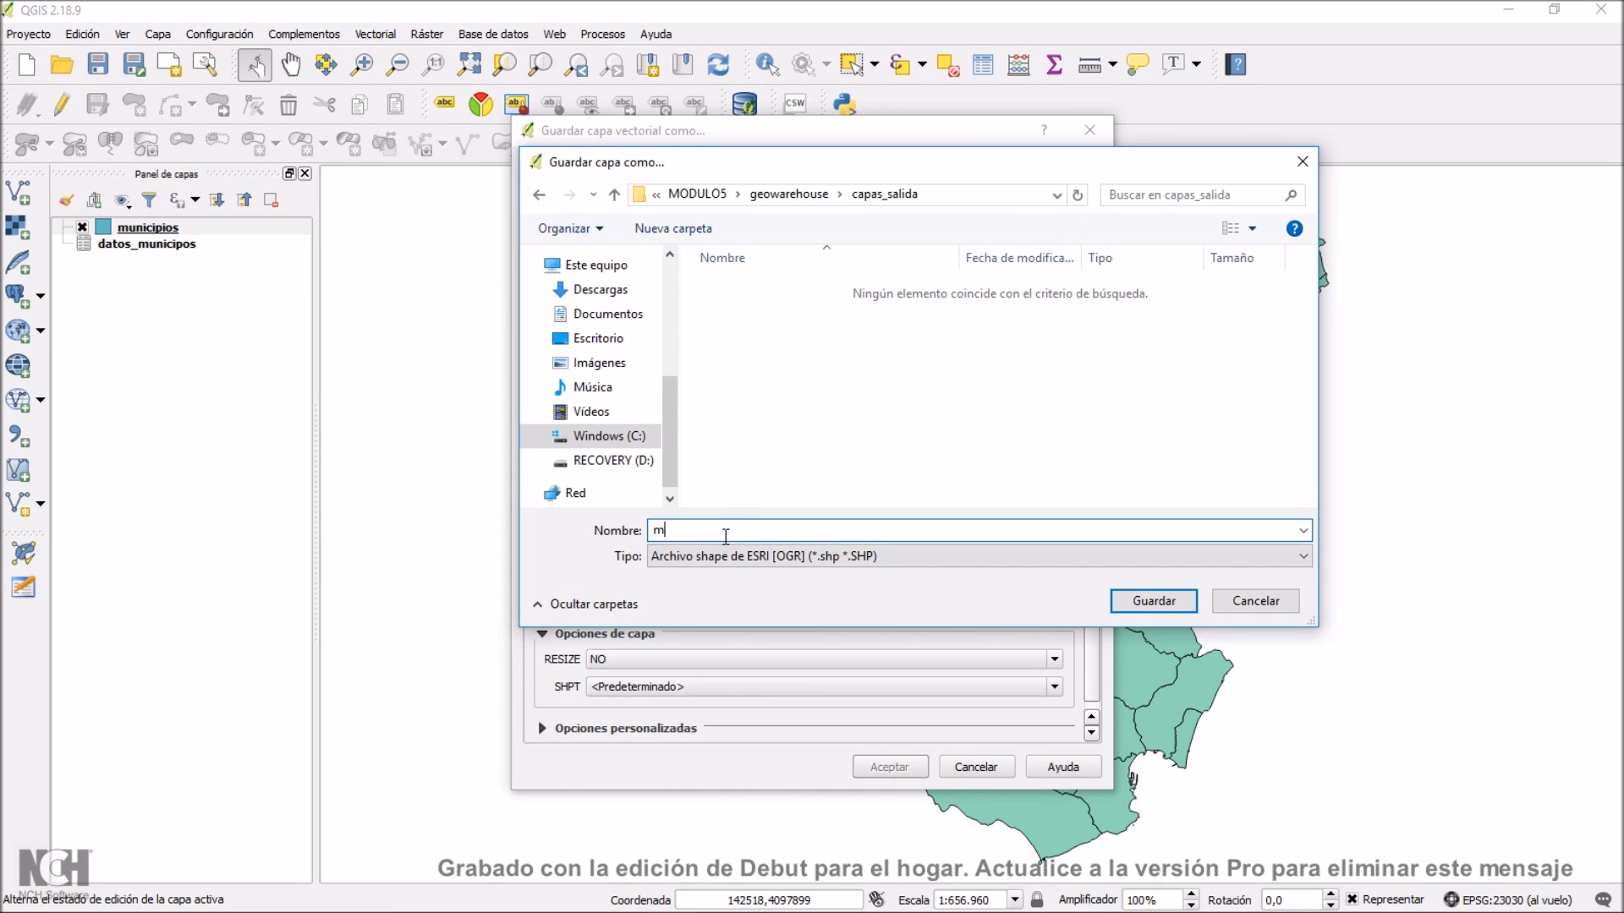
type("unicipios_datos")
left_click(1118, 602)
left_click(1150, 597)
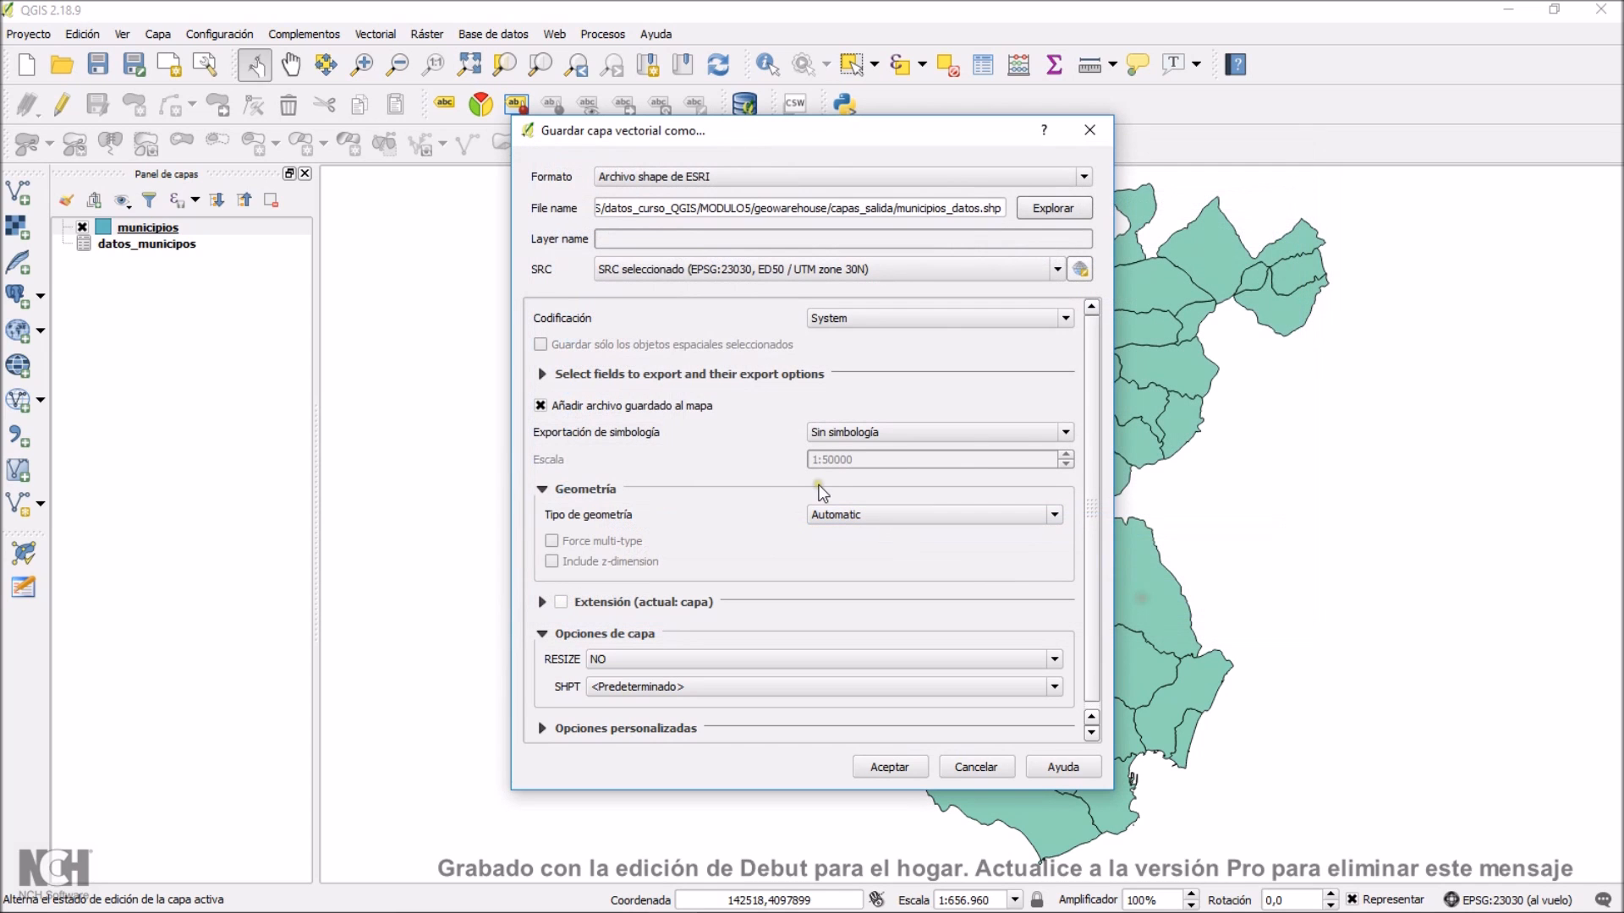
left_click(868, 769)
left_click(874, 774)
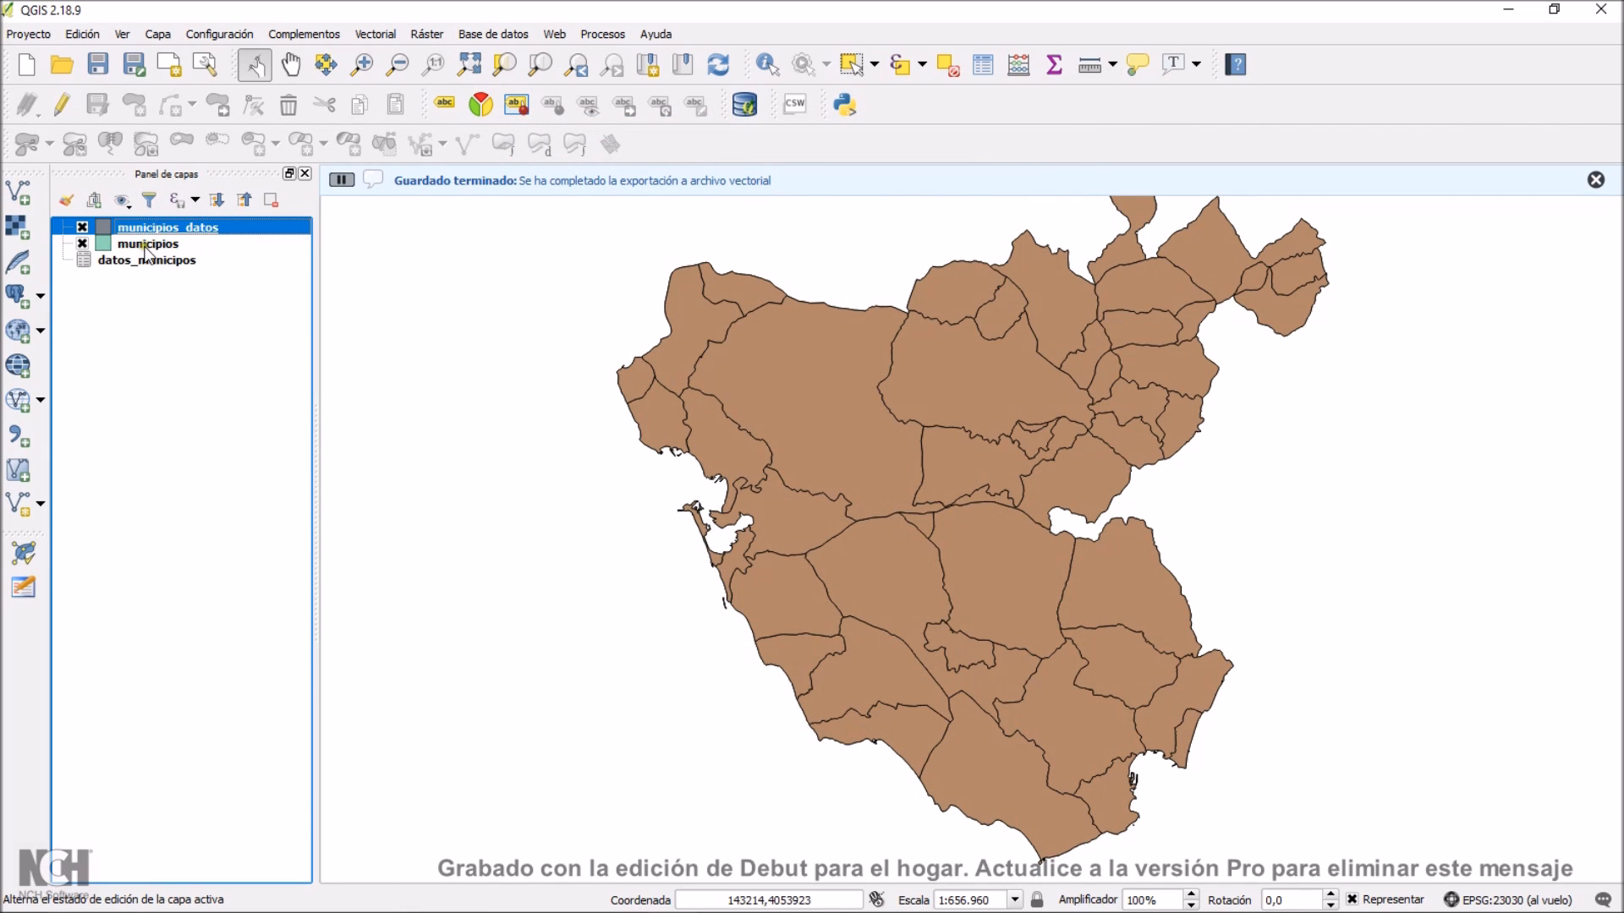
left_click(82, 244)
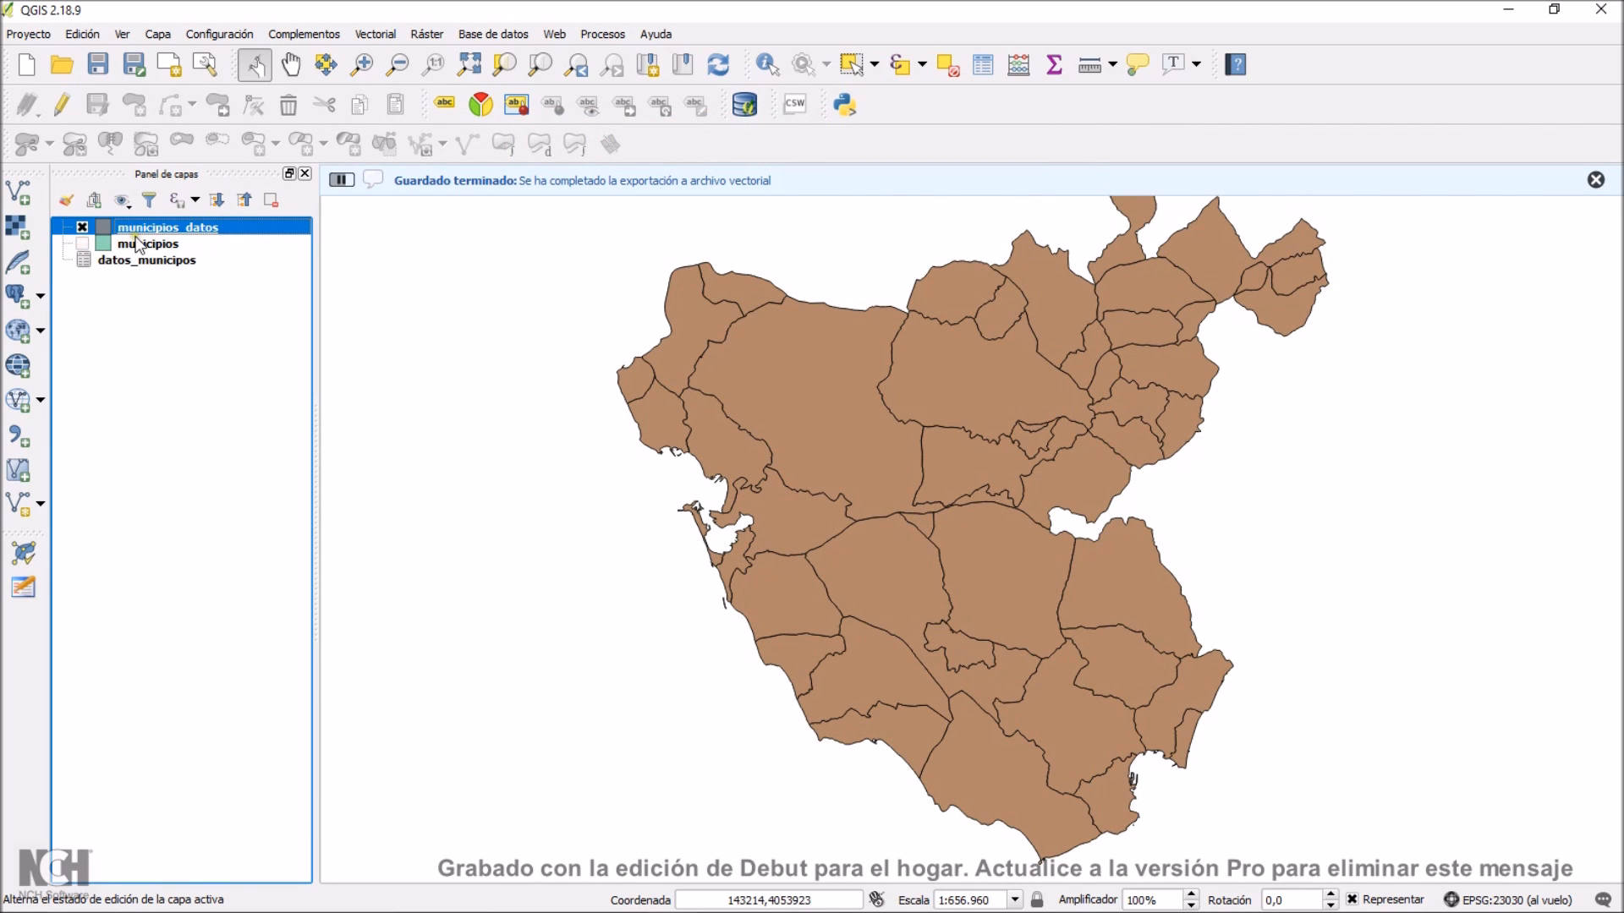
- Check the B_ fields across the attribute table of the municipios_datos layer and close the table
right_click(132, 226)
left_click(230, 413)
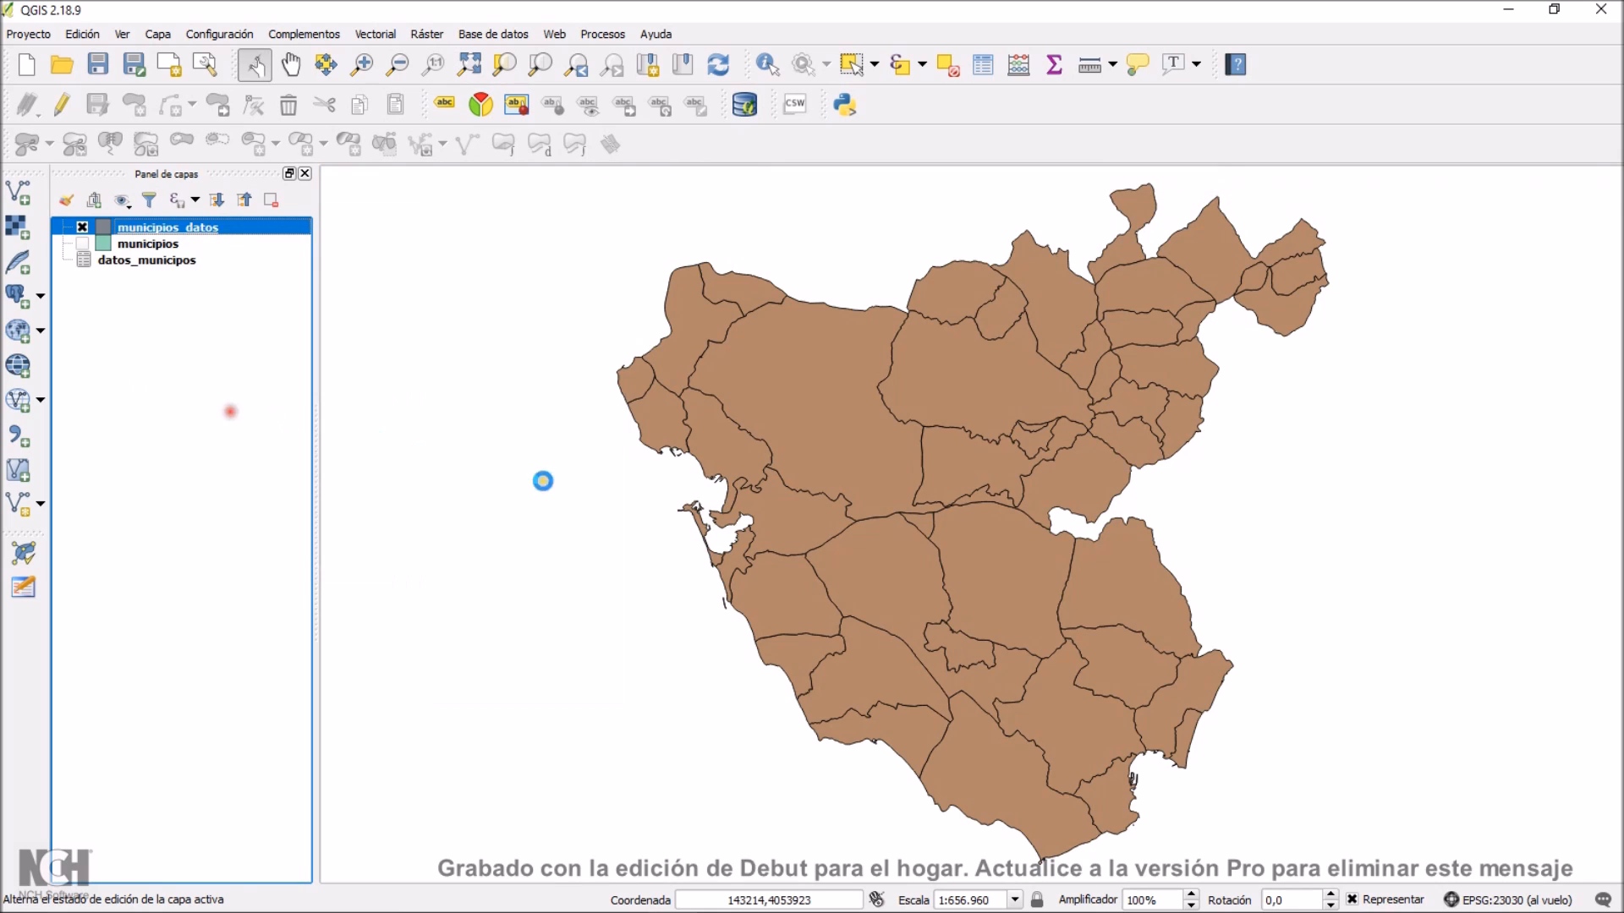
left_click_drag(452, 668, 545, 669)
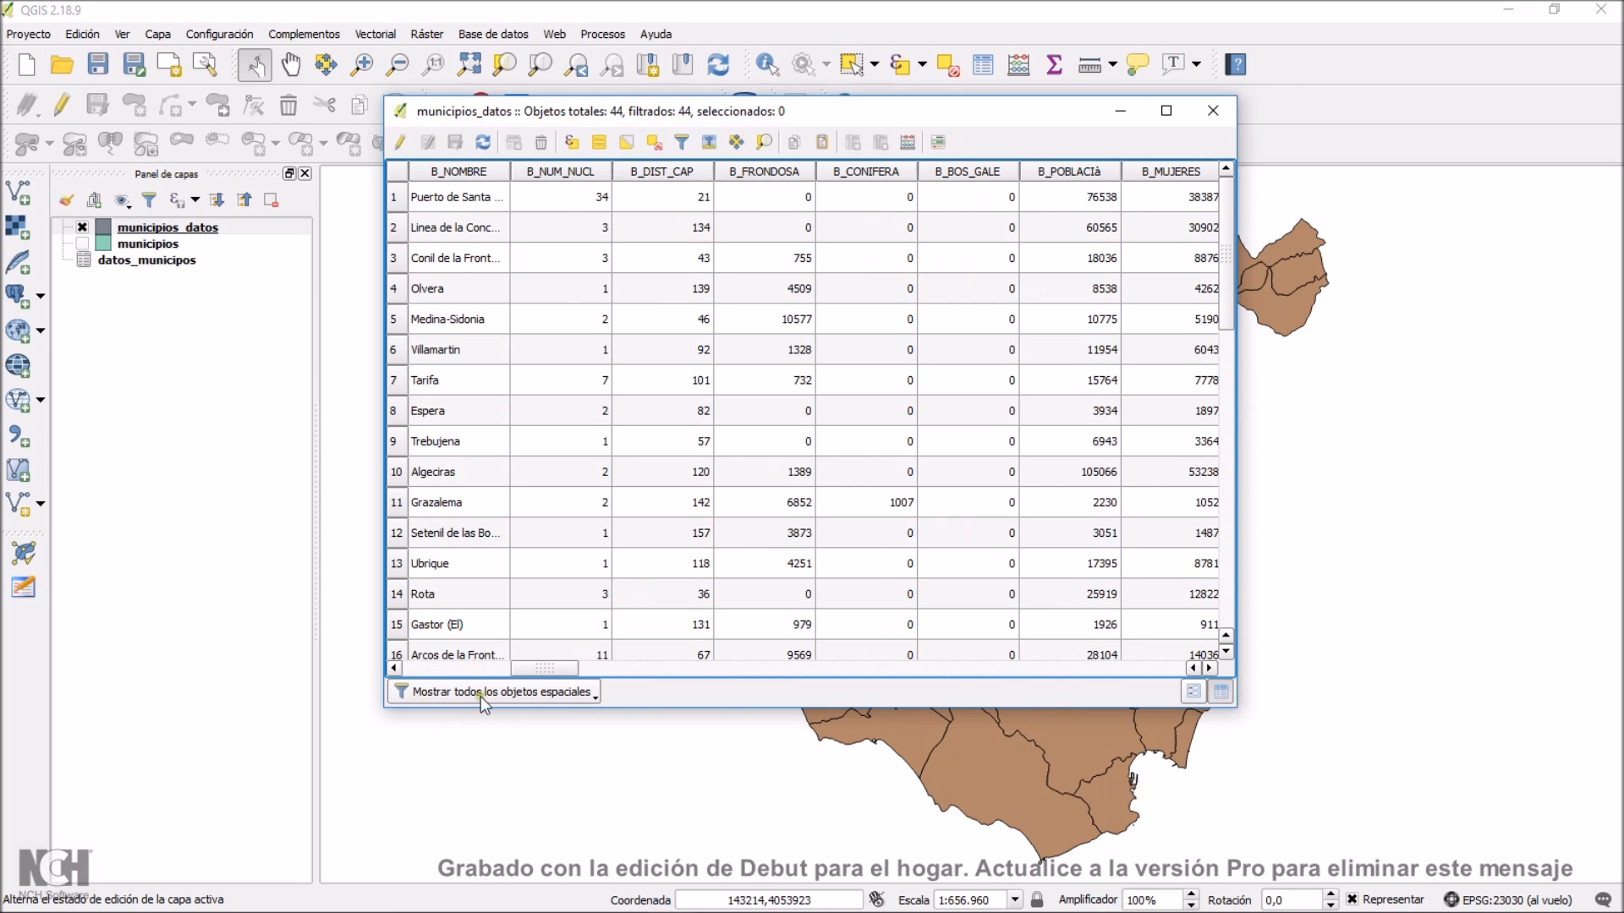
left_click_drag(544, 674, 981, 666)
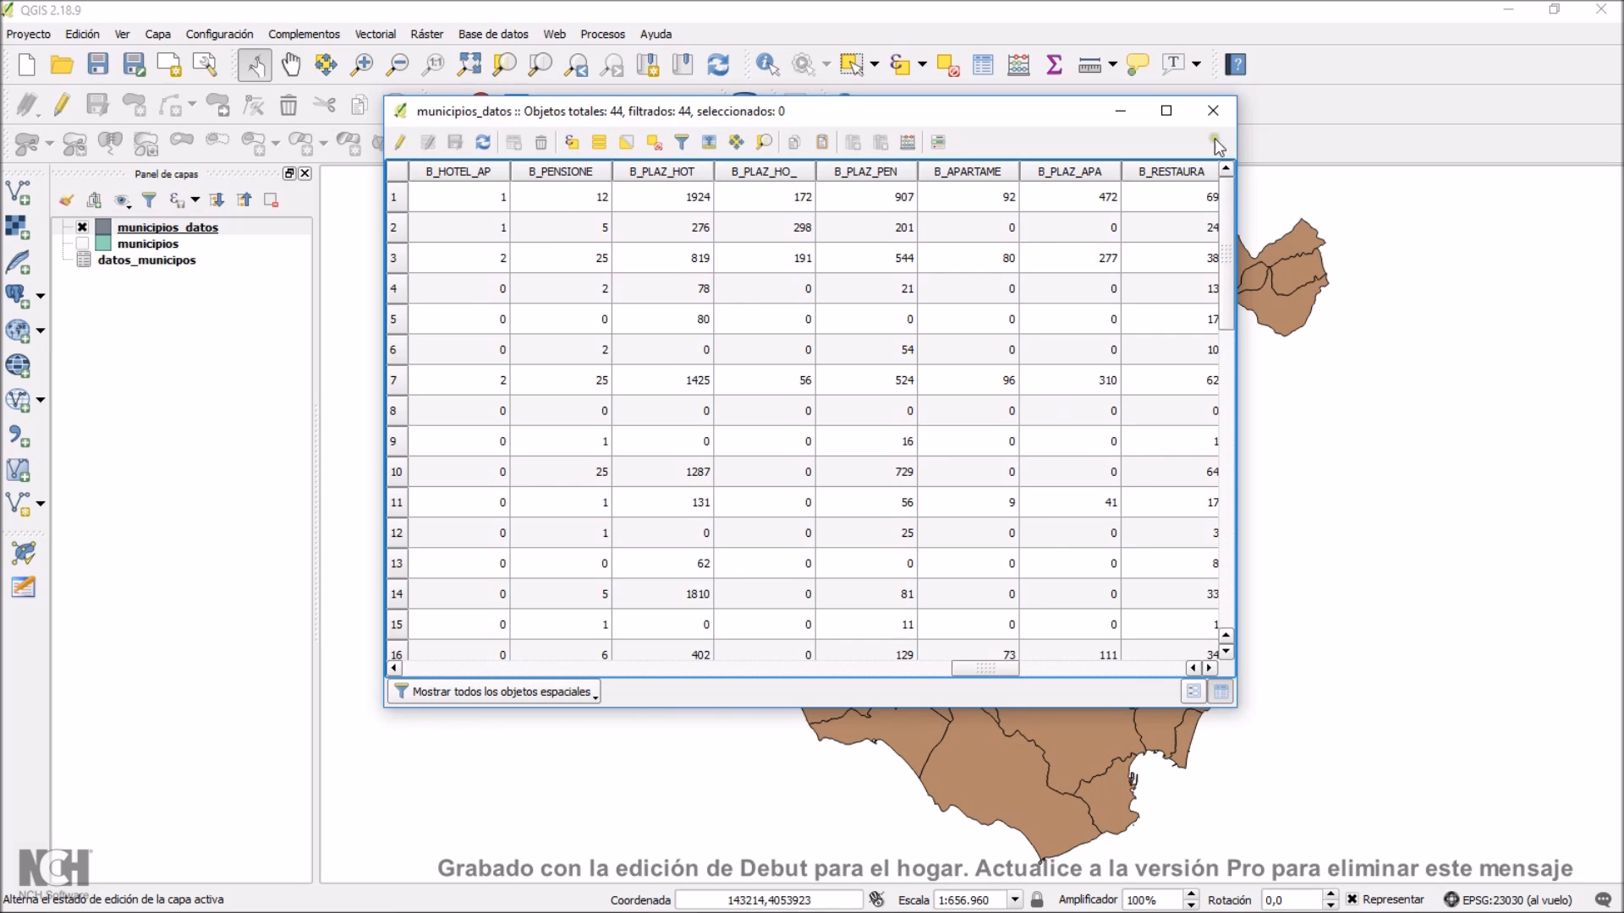
left_click(1211, 111)
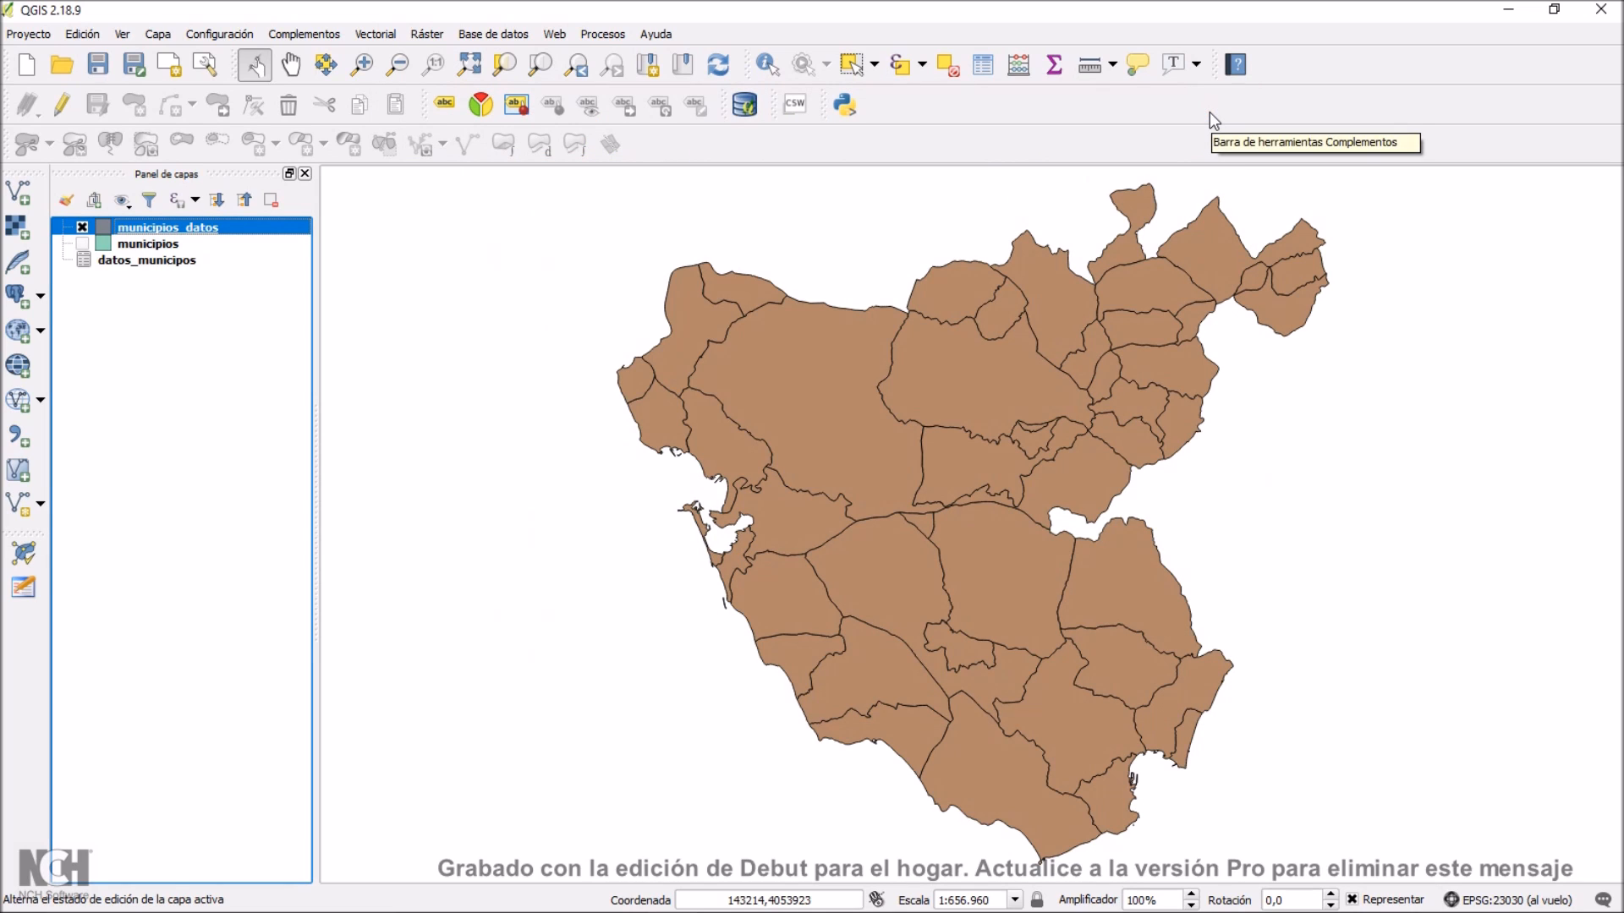